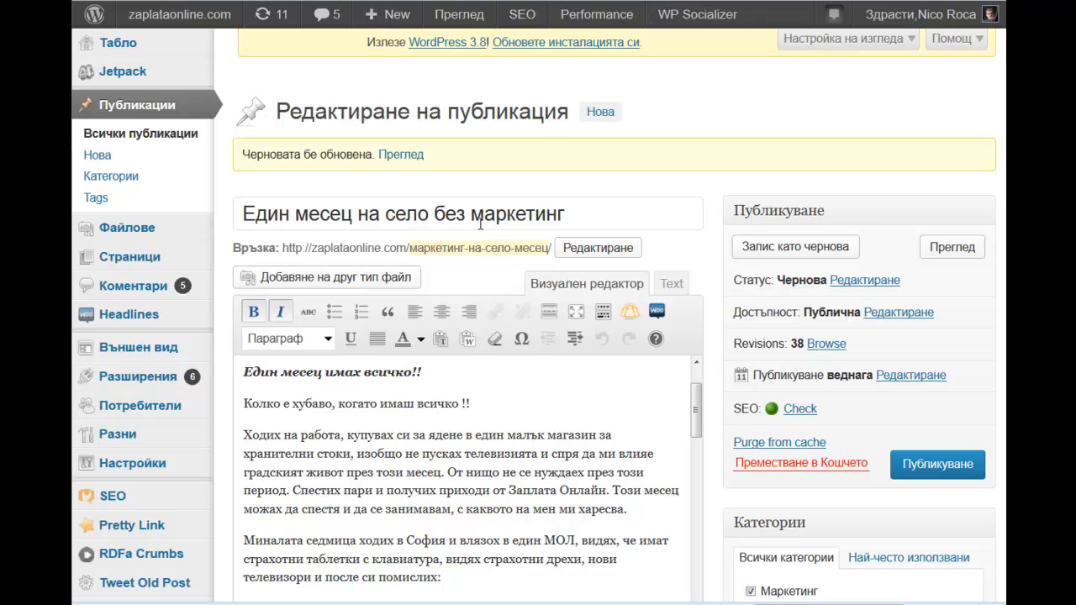
# Check the size on disk of 2013-12-10 14.37.30.jpg in the post statiq folder through its file properties.
pyautogui.hotkey('alt', 'Tab')
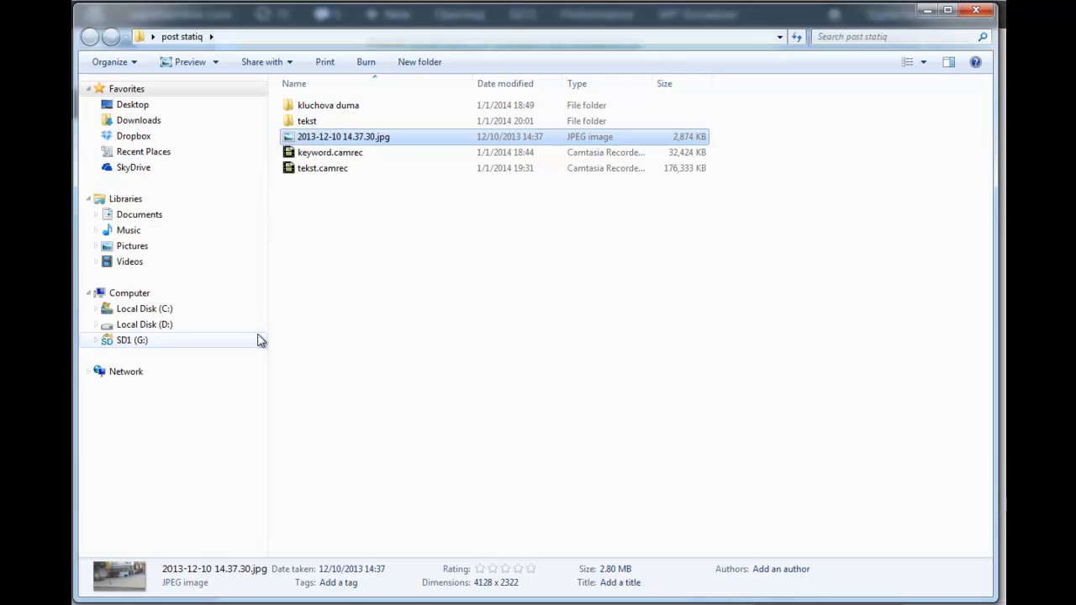
pyautogui.rightClick(323, 139)
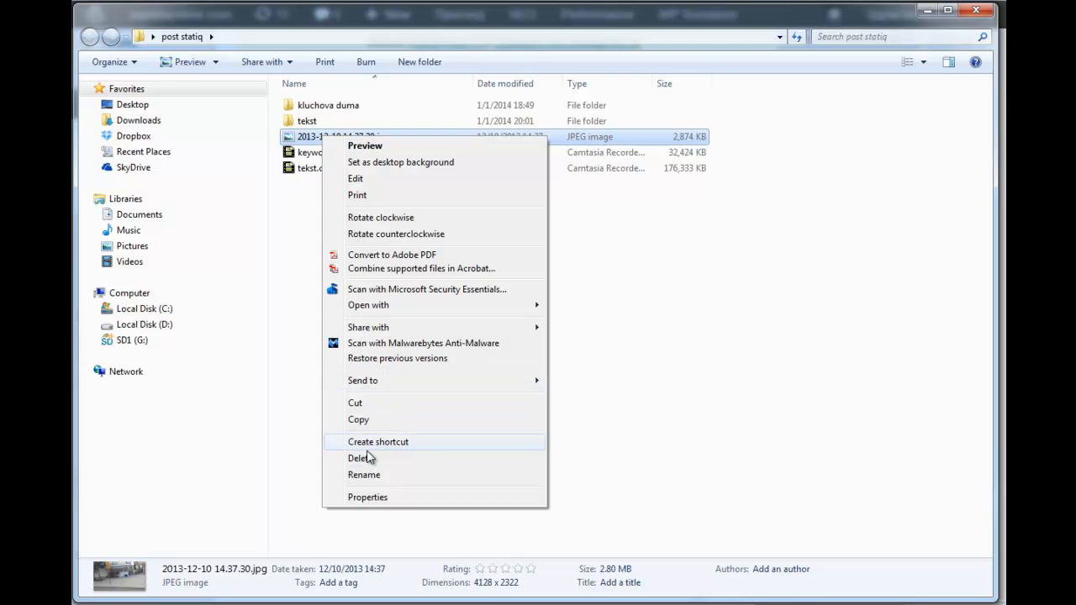
pyautogui.click(396, 498)
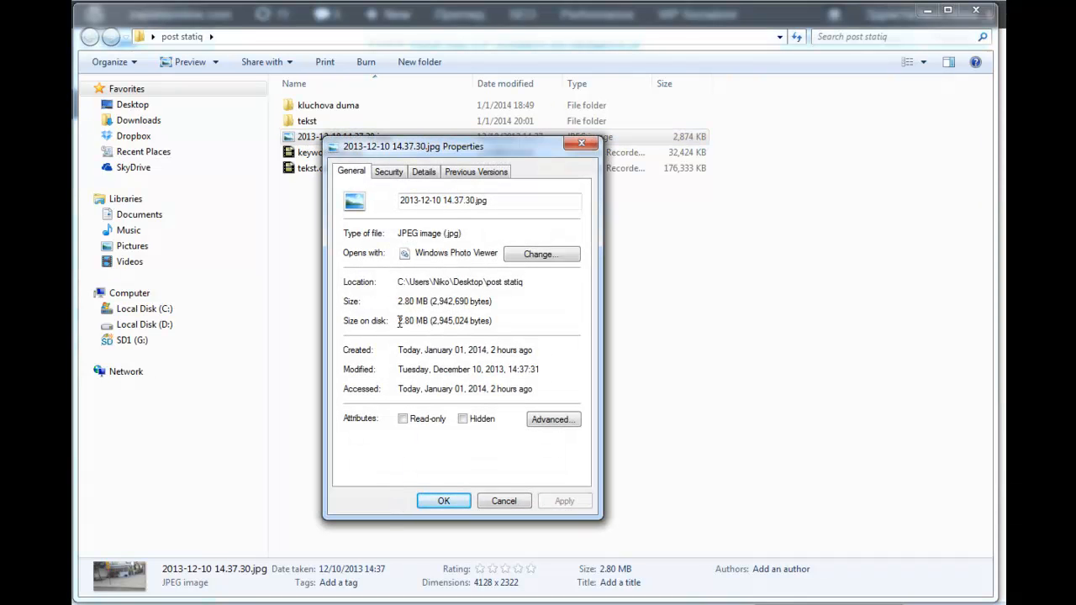
pyautogui.moveTo(399, 321); pyautogui.dragTo(496, 320)
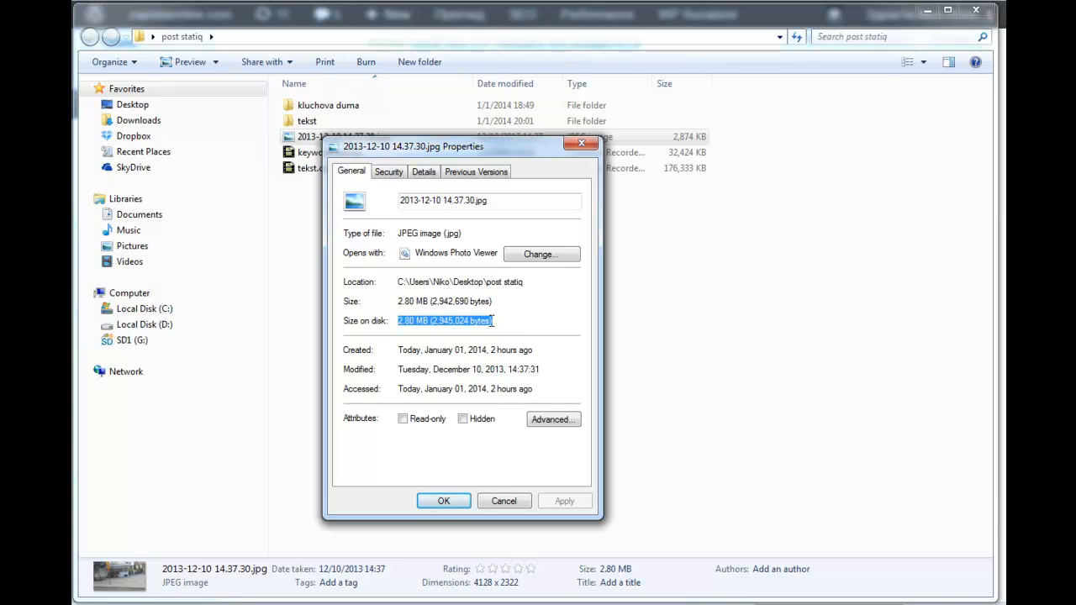
pyautogui.click(587, 143)
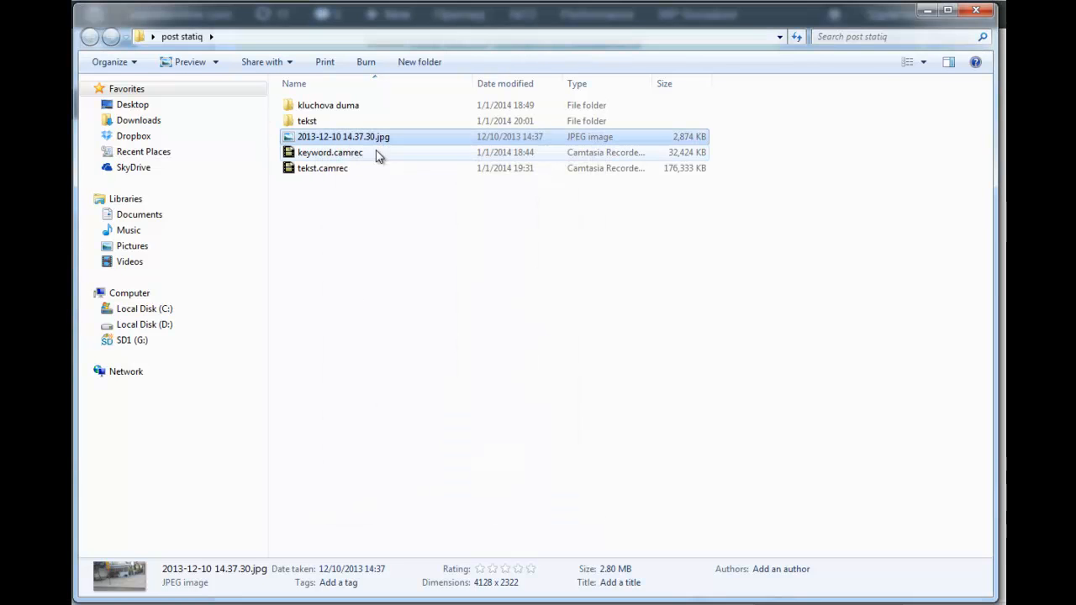
# Open the photo 2013-12-10 14.37.30.jpg from the post statiq folder in Paint.
pyautogui.rightClick(353, 140)
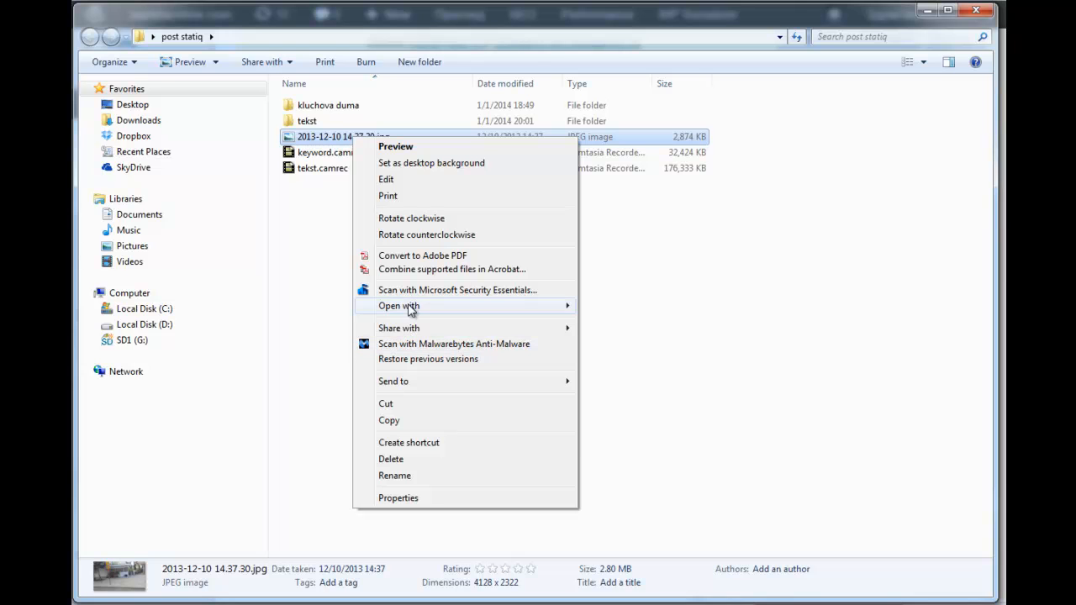
pyautogui.moveTo(417, 308)
pyautogui.click(611, 371)
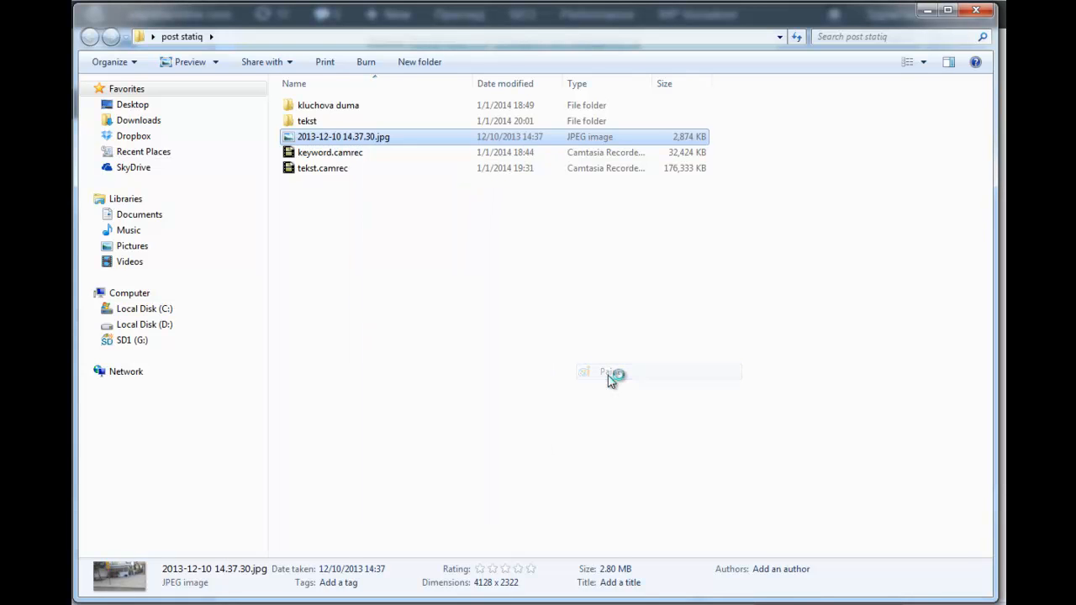
# Paste the copied shopfront area over the photo's upper-left corner and shrink the canvas to fit that area.
pyautogui.click(180, 12)
pyautogui.click(130, 39)
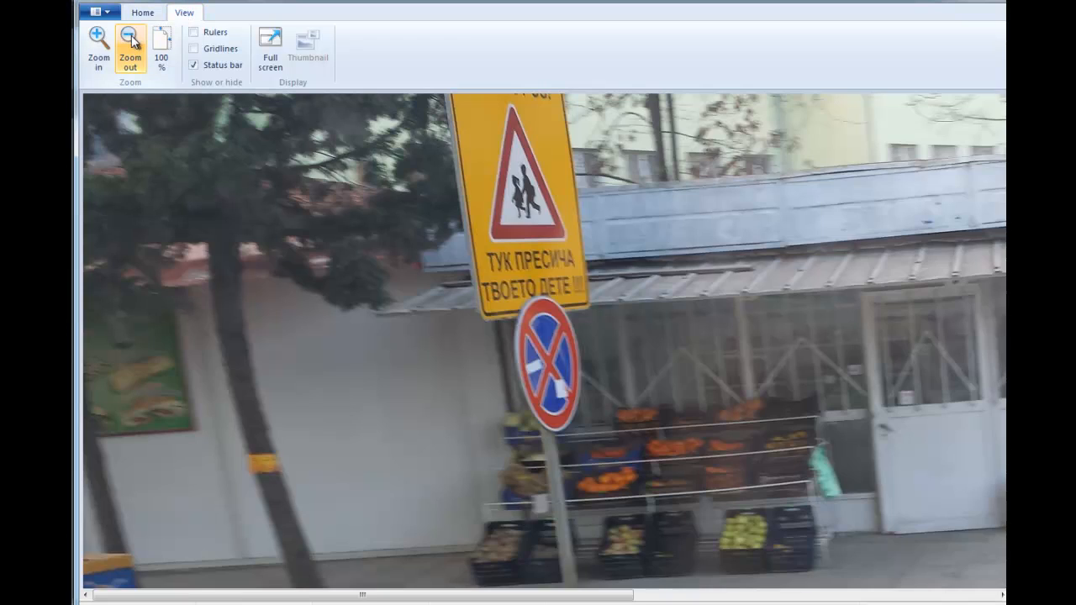
pyautogui.click(130, 38)
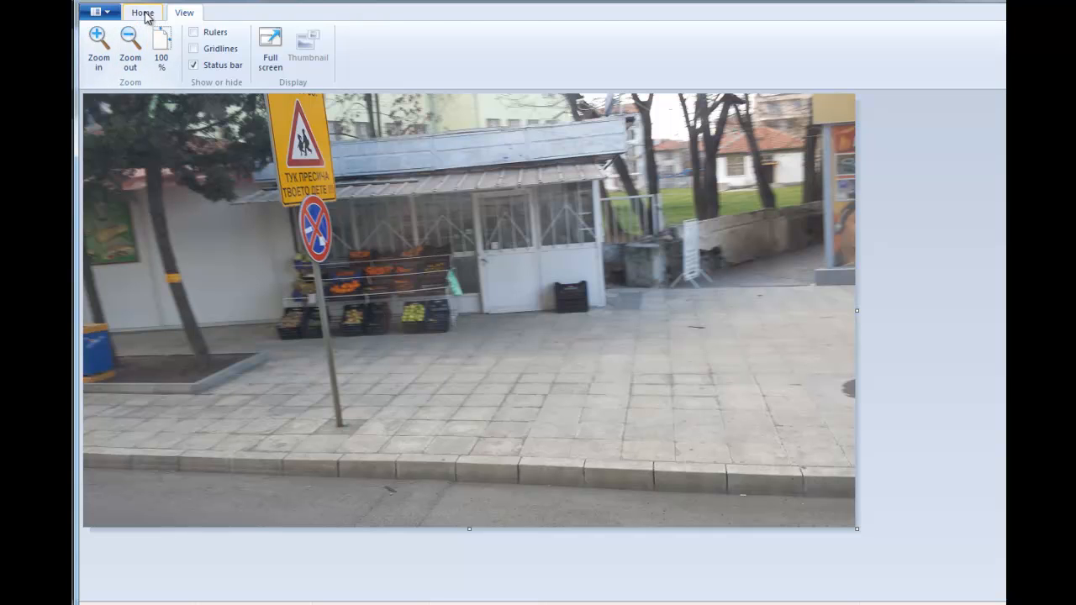
pyautogui.click(143, 13)
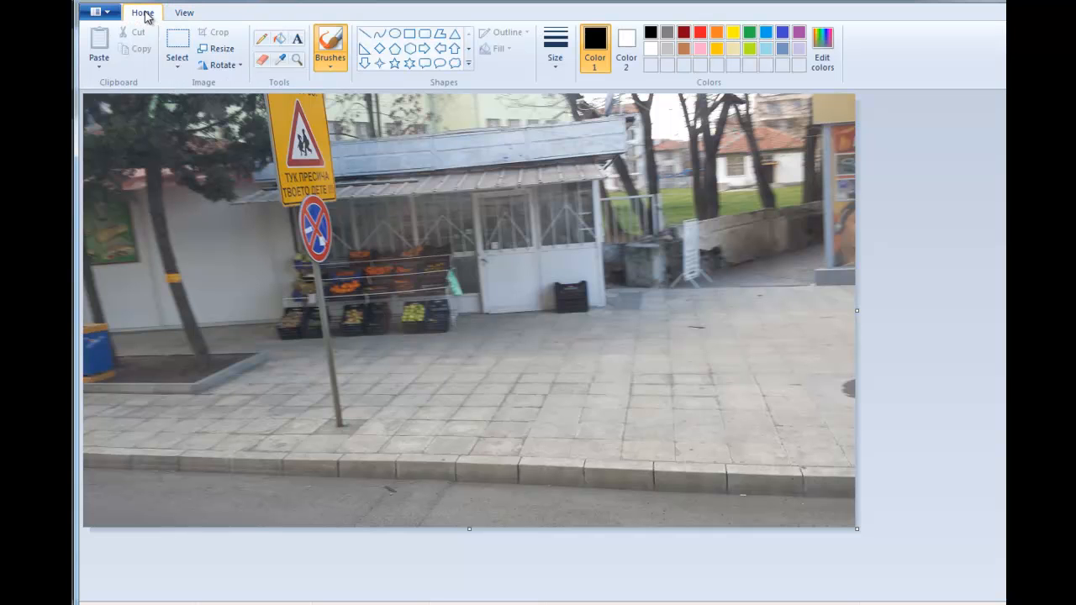
pyautogui.click(179, 43)
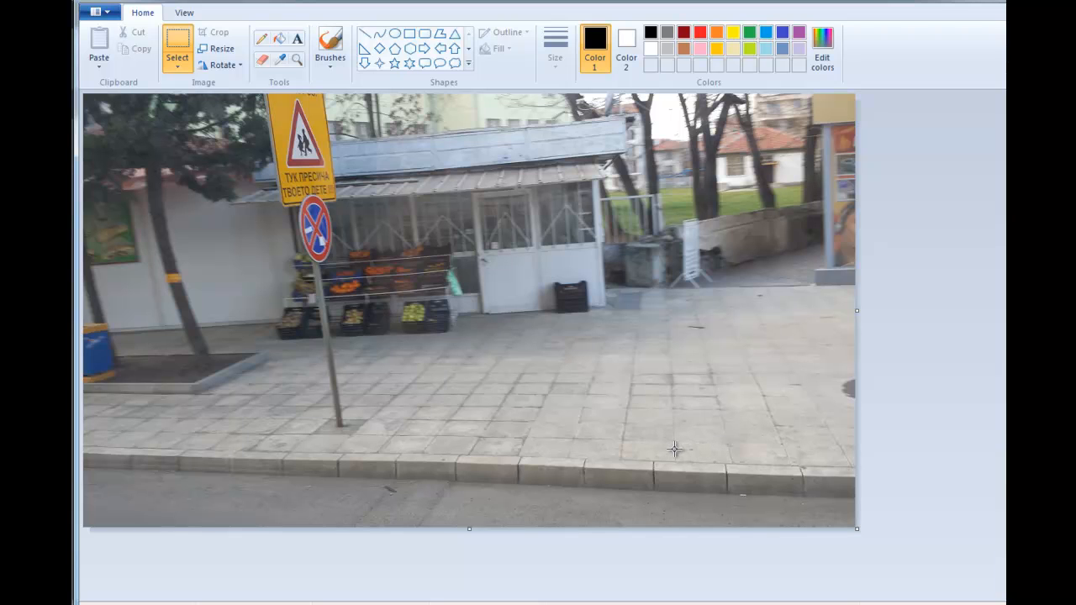
pyautogui.hotkey('ctrl', 'v')
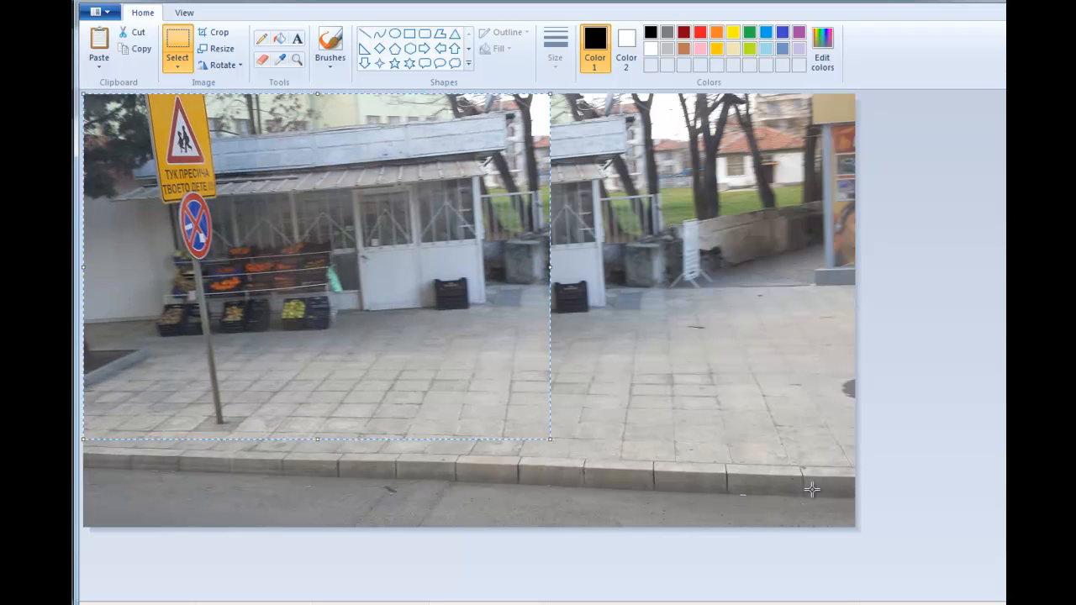
pyautogui.moveTo(857, 529); pyautogui.dragTo(548, 430)
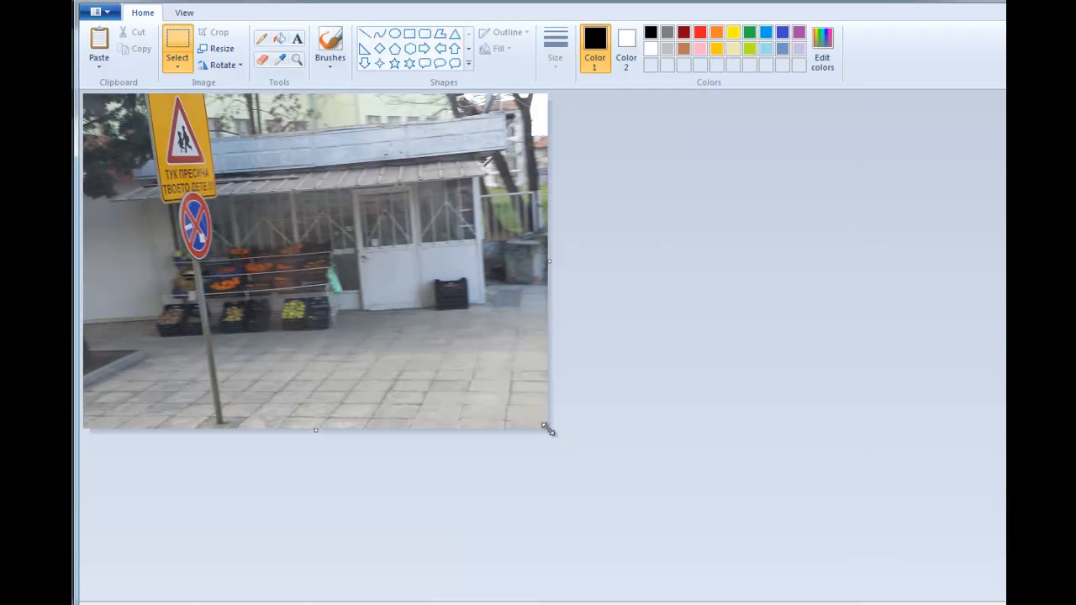
# Resize the cropped photo by pixels to a horizontal size of 600 with the aspect ratio maintained.
pyautogui.click(221, 48)
pyautogui.click(243, 103)
pyautogui.moveTo(272, 130); pyautogui.dragTo(158, 132)
pyautogui.write('600')
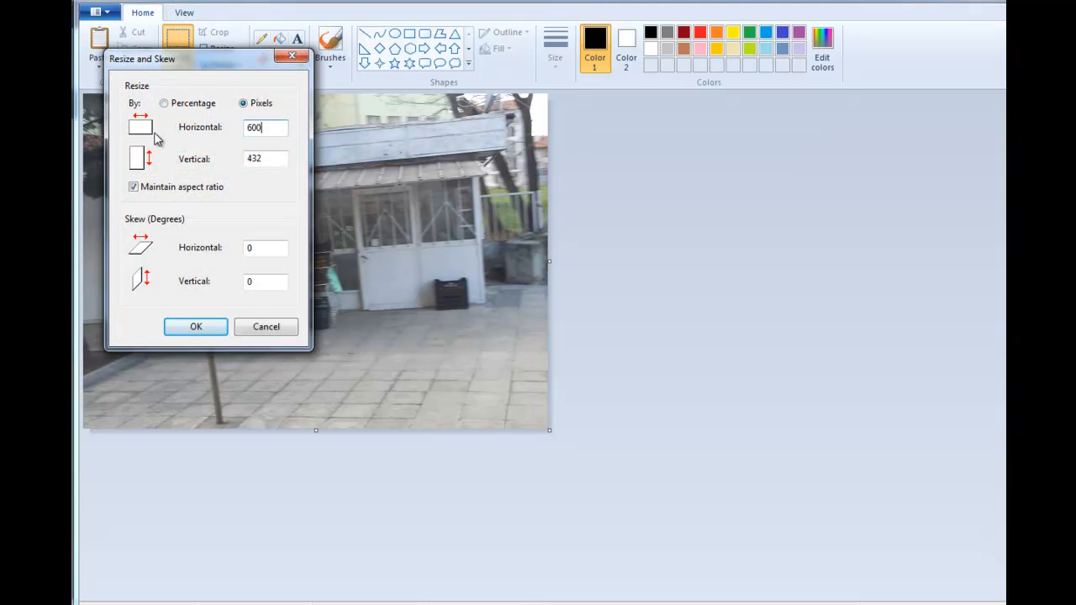
pyautogui.click(210, 329)
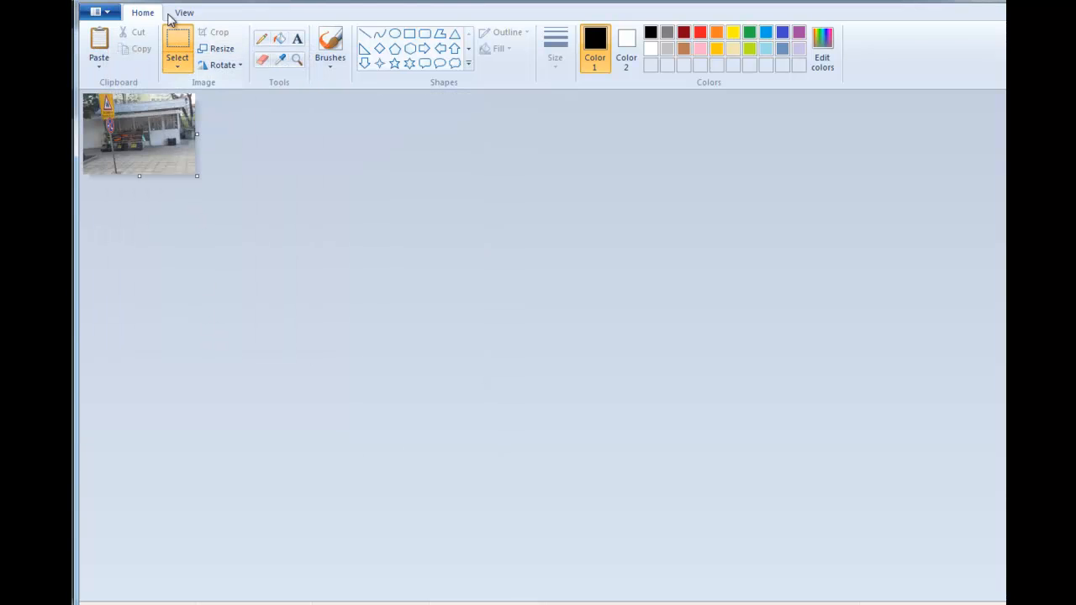
# Inspect the resized photo at a larger magnification and save it under its existing file name.
pyautogui.click(184, 13)
pyautogui.click(99, 48)
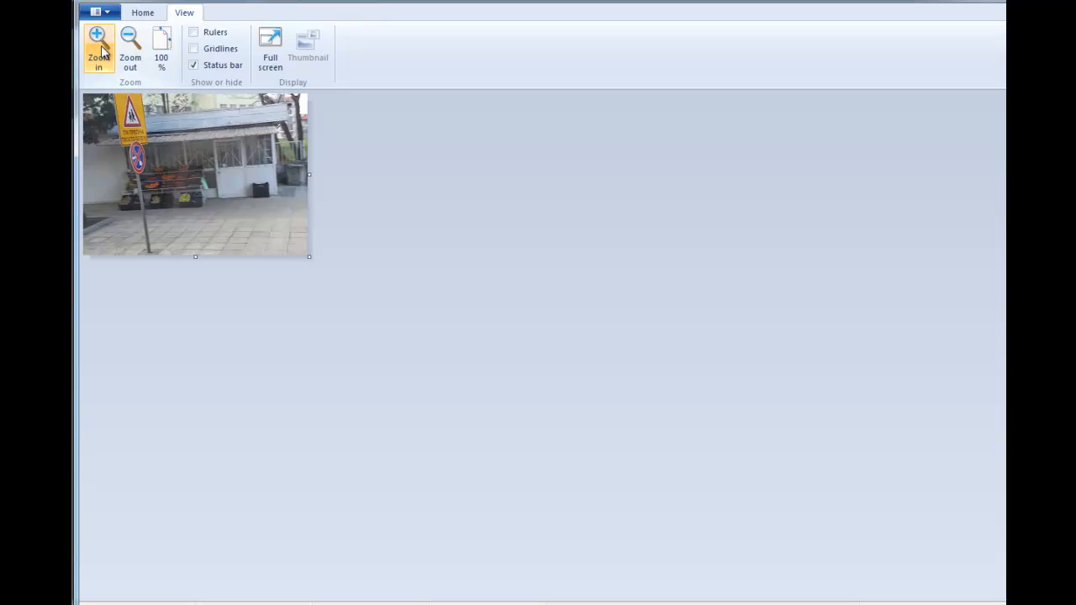
pyautogui.click(99, 49)
pyautogui.click(99, 49)
pyautogui.click(131, 53)
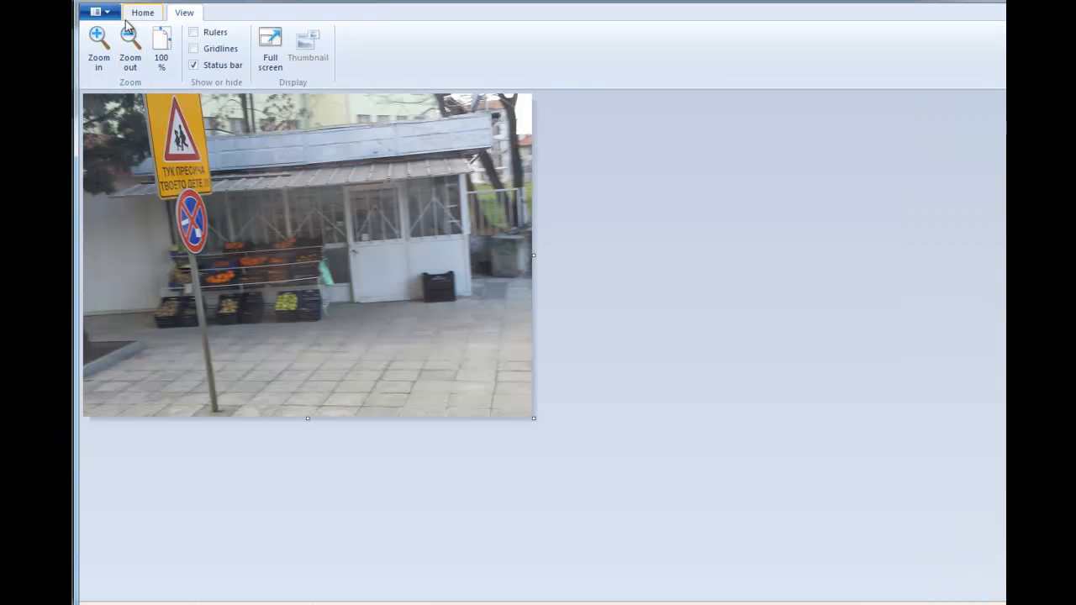
pyautogui.click(142, 15)
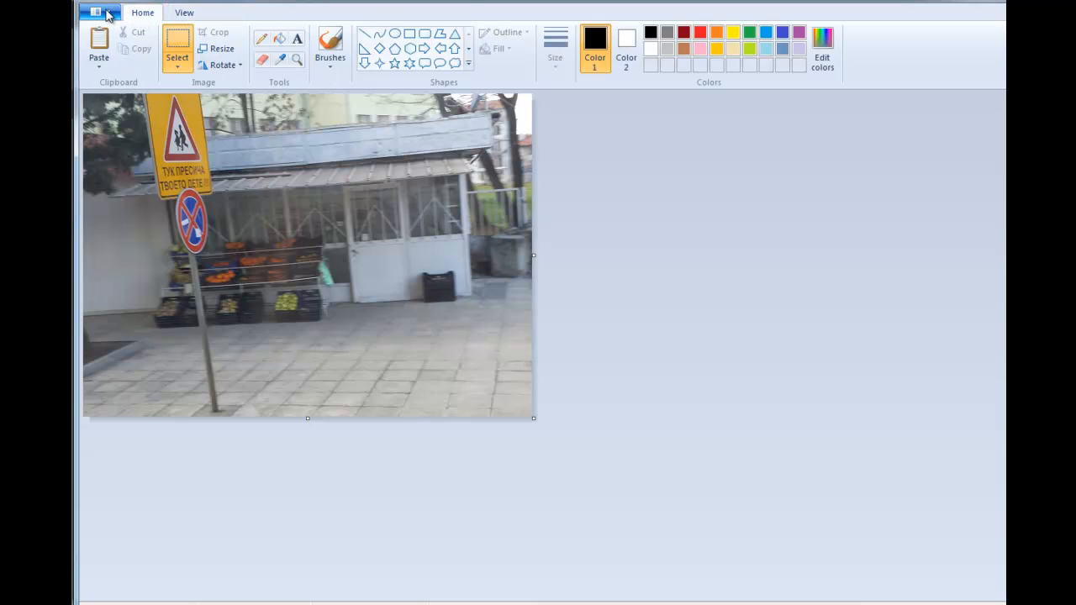
pyautogui.click(107, 13)
pyautogui.click(138, 102)
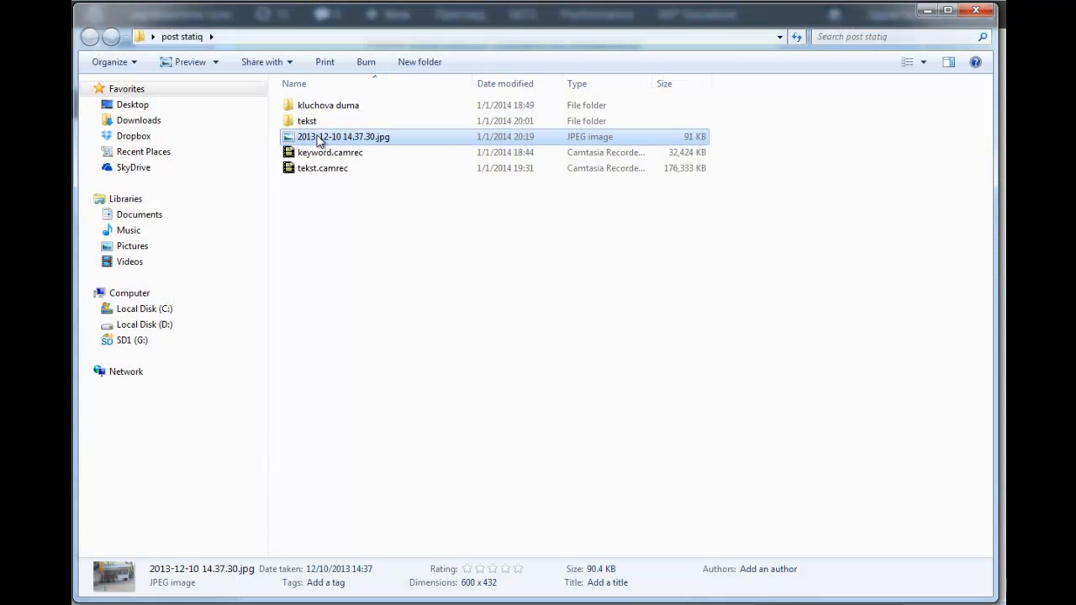
# Check the saved photo's new size on disk in its file properties.
pyautogui.rightClick(327, 139)
pyautogui.click(387, 494)
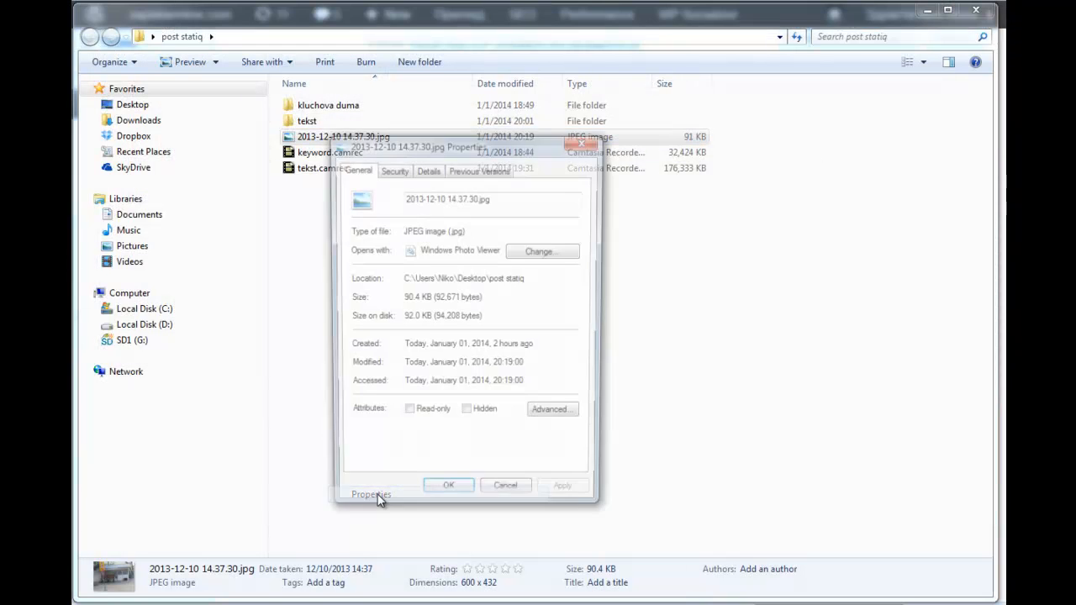
pyautogui.moveTo(406, 318); pyautogui.dragTo(447, 318)
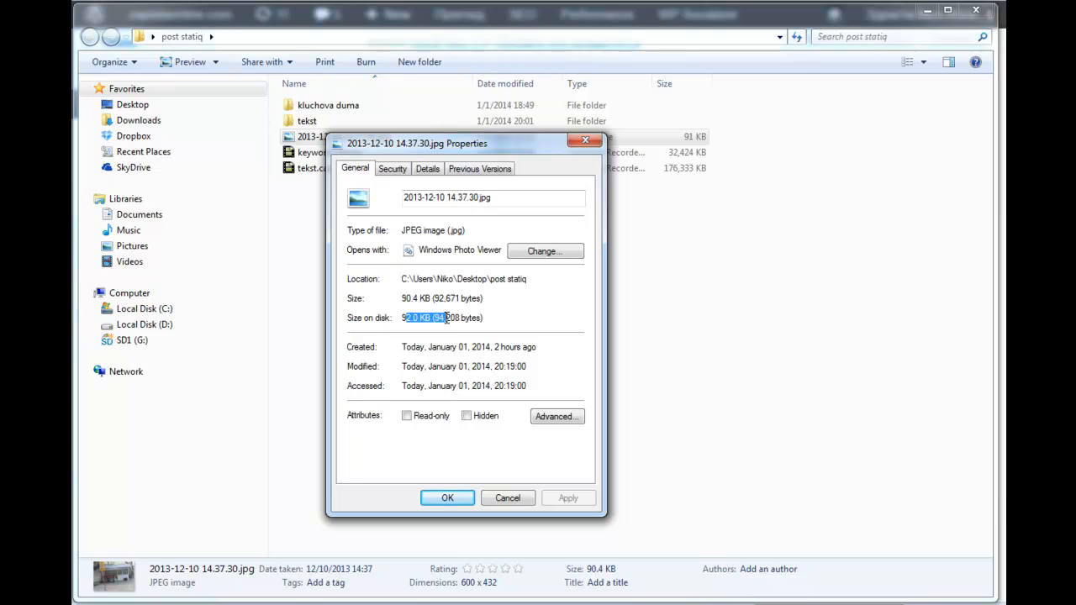
pyautogui.click(587, 143)
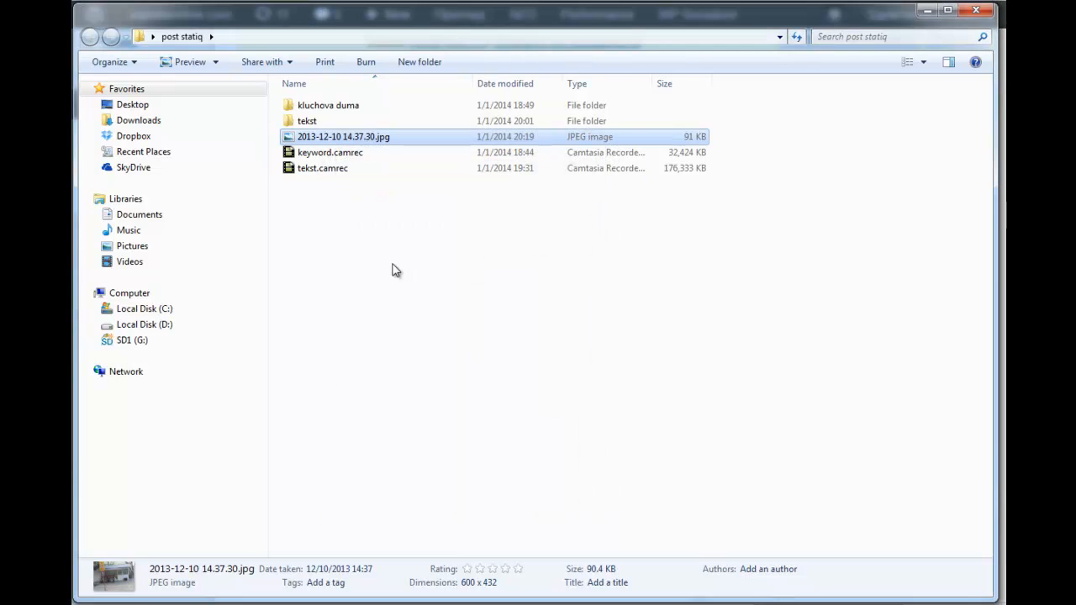
# Rename the resized photo file to marketing.jpg.
pyautogui.click(327, 139)
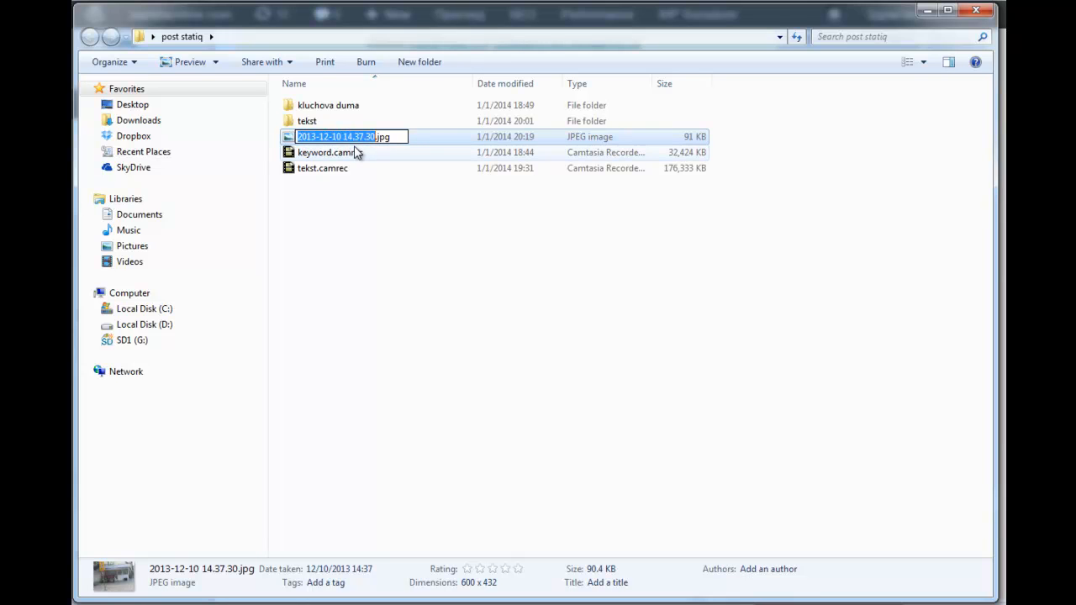
pyautogui.write('marketing')
pyautogui.click(536, 266)
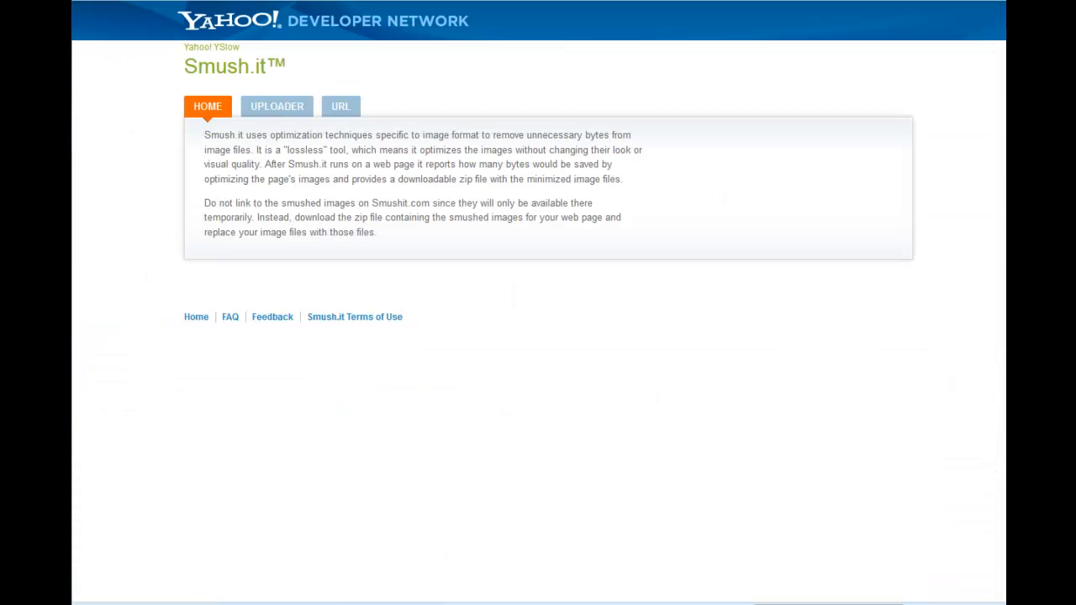
# In the Smush.it uploader in the browser, choose marketing.jpg from the post statiq folder as the first image.
pyautogui.moveTo(193, 67); pyautogui.dragTo(269, 67)
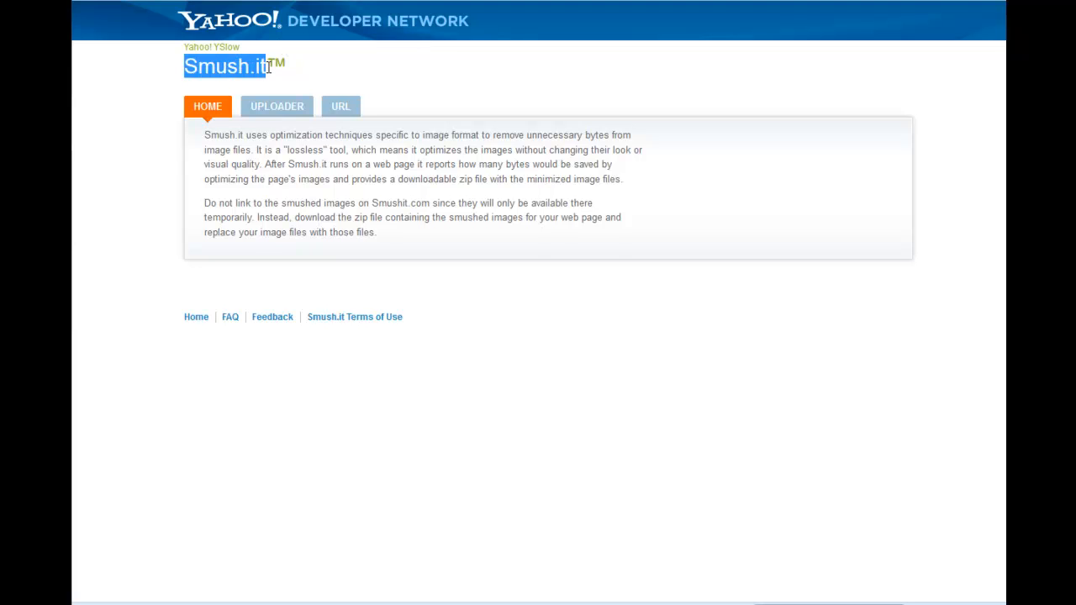
pyautogui.click(272, 106)
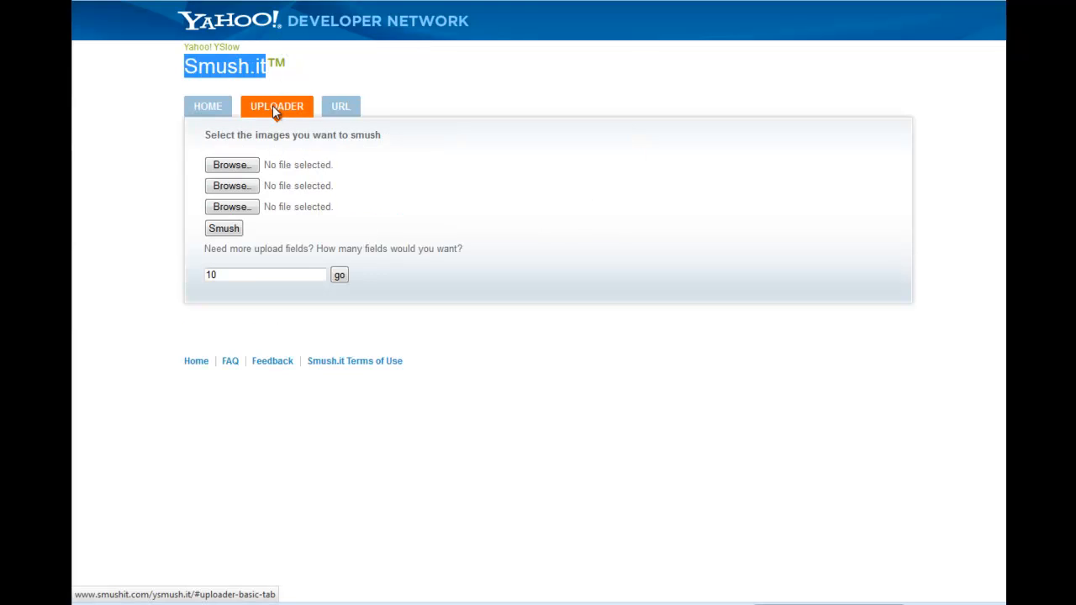
pyautogui.click(242, 166)
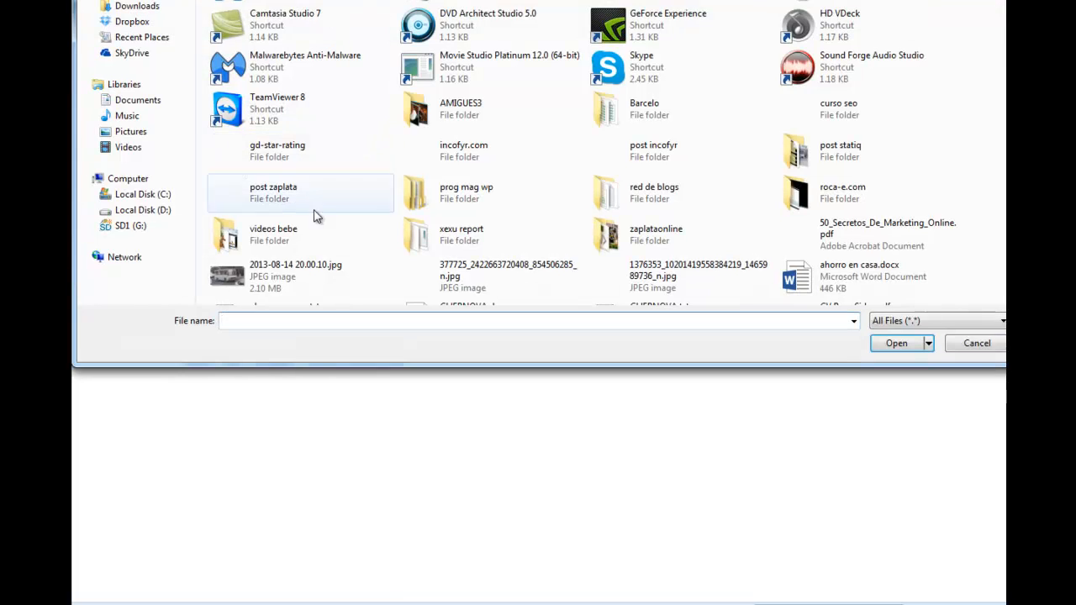
pyautogui.doubleClick(507, 191)
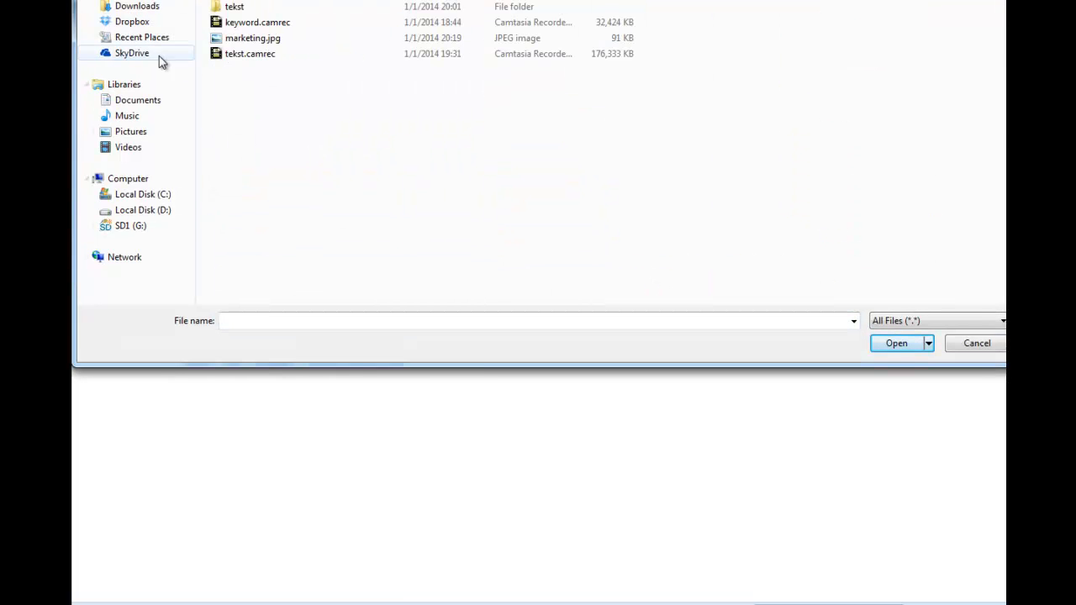
pyautogui.click(251, 39)
pyautogui.click(896, 344)
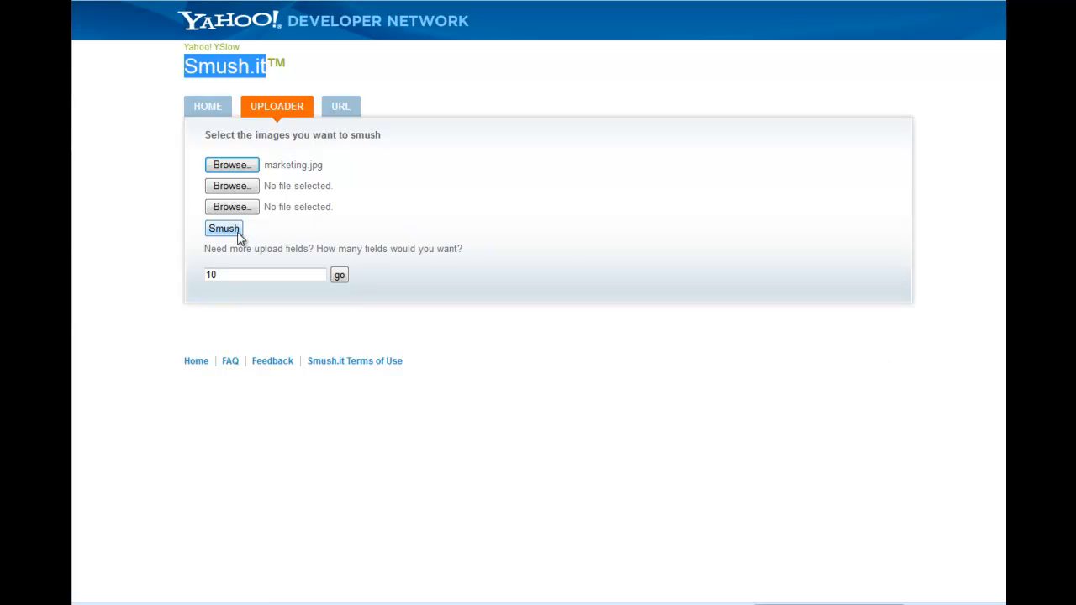
# Smush marketing.jpg and download the smushed images.
pyautogui.click(233, 236)
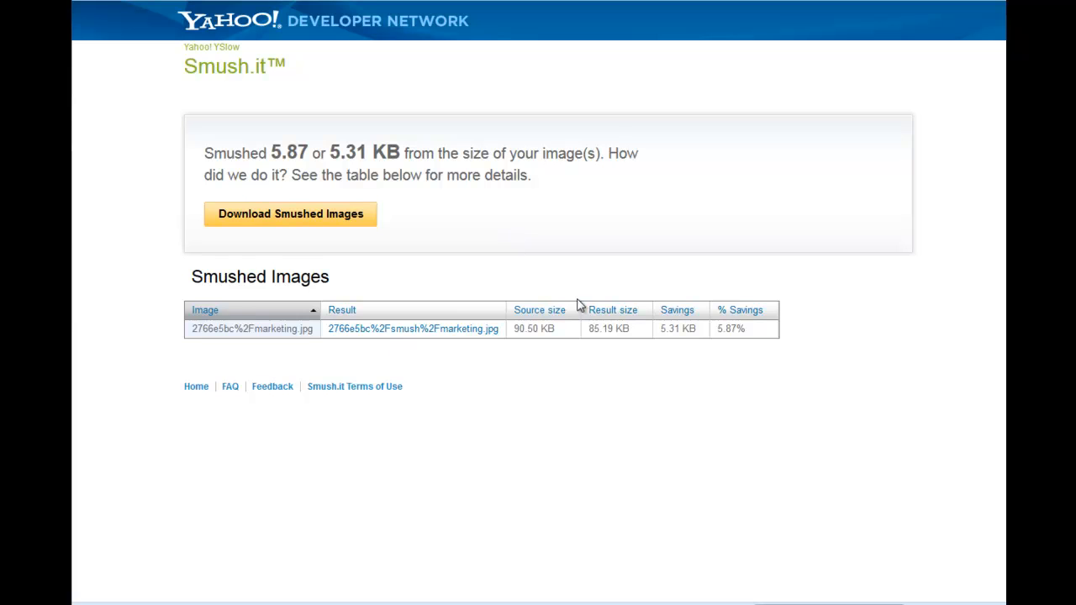
pyautogui.click(272, 216)
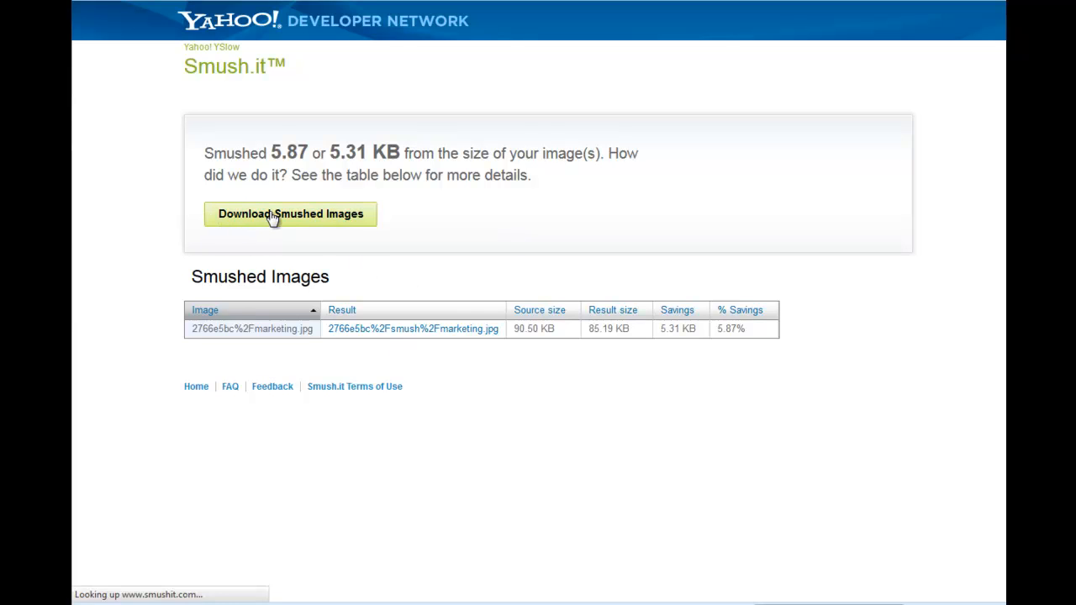
pyautogui.click(847, 374)
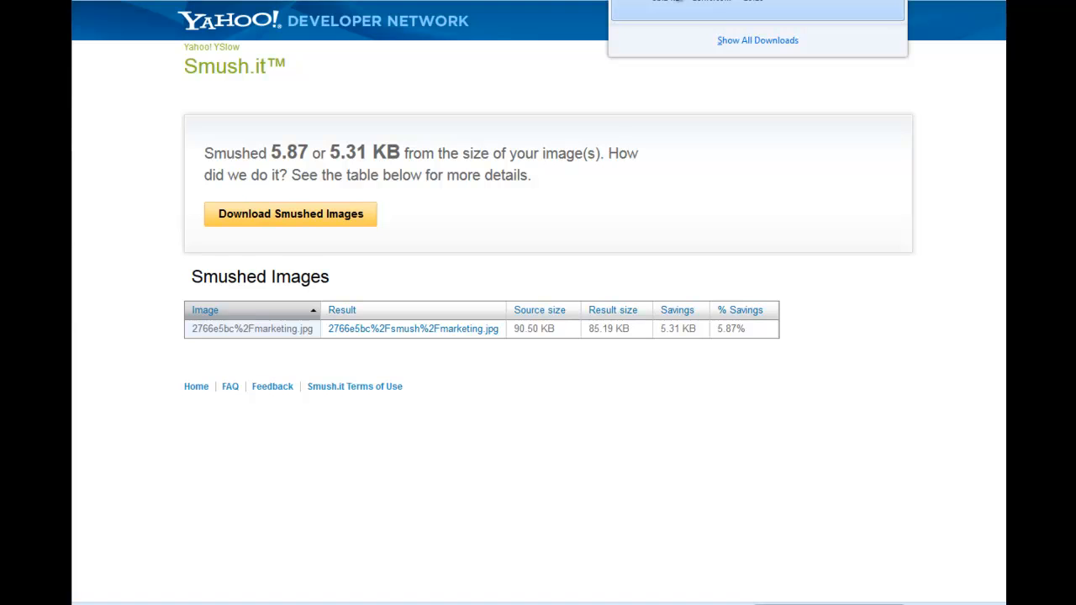
# Put the downloaded archive 83957011.zip into the post statiq folder and open it to reach the smushed image.
pyautogui.moveTo(674, 0); pyautogui.dragTo(450, 238)
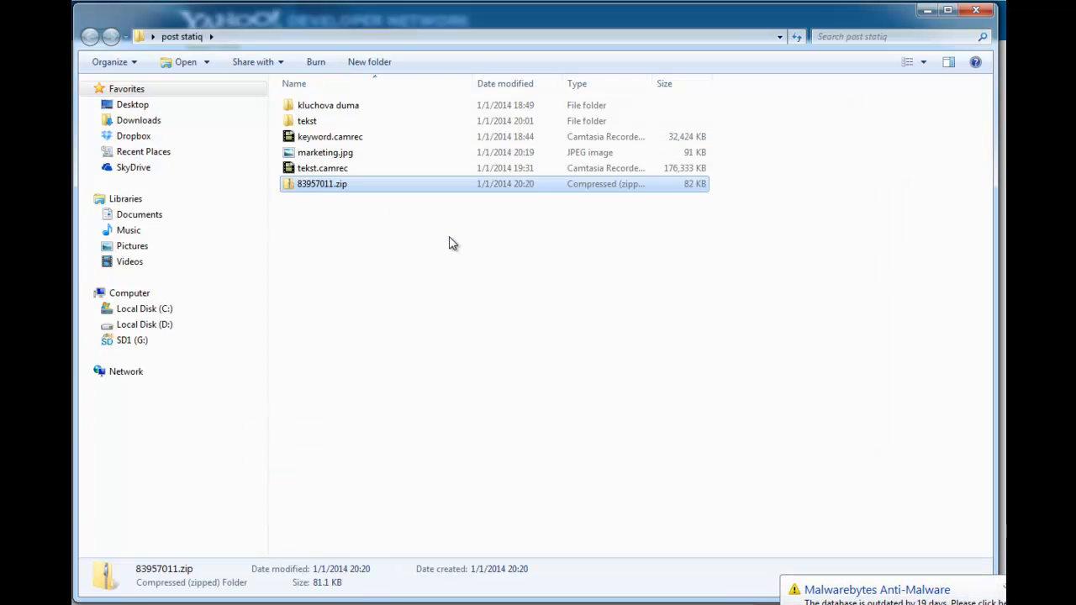
pyautogui.doubleClick(307, 190)
pyautogui.click(324, 111)
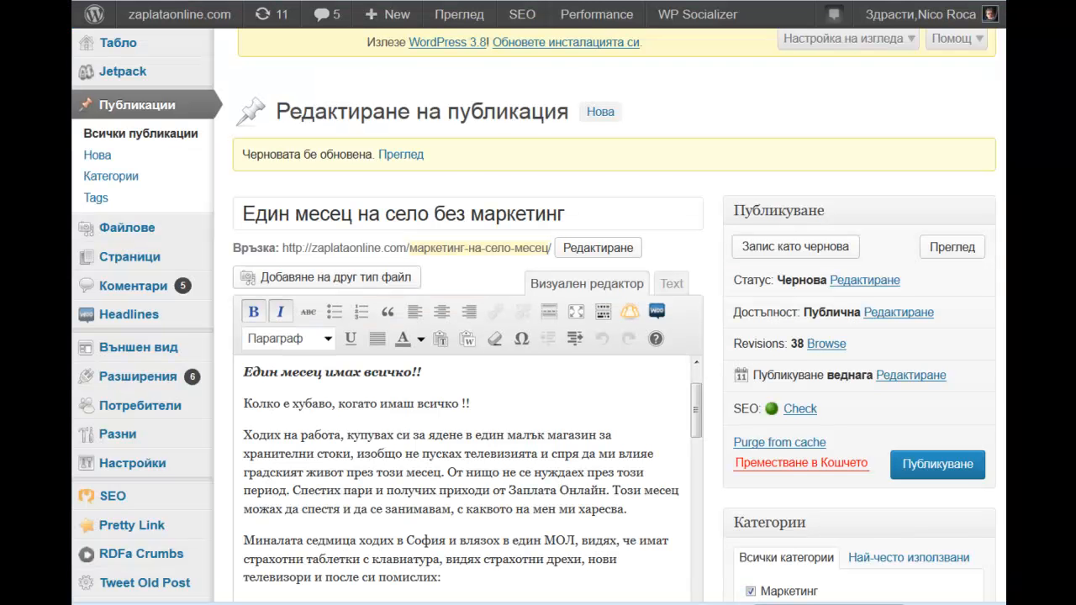
# Upload marketing.jpg from the computer in the post's featured image dialog.
pyautogui.scroll(-5, 859, 412)
pyautogui.scroll(-5, 860, 412)
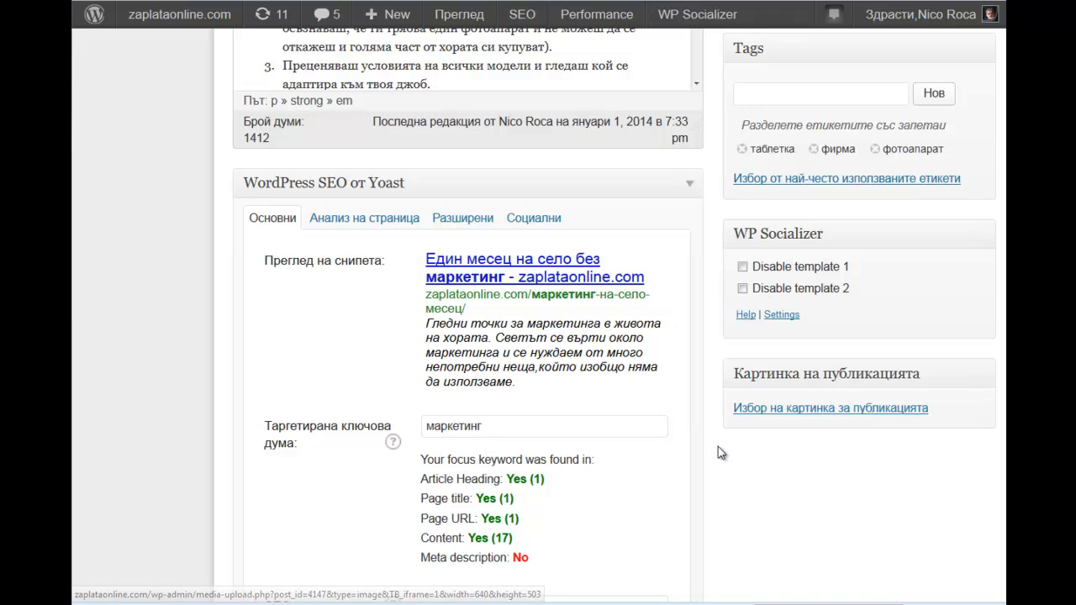
pyautogui.click(833, 416)
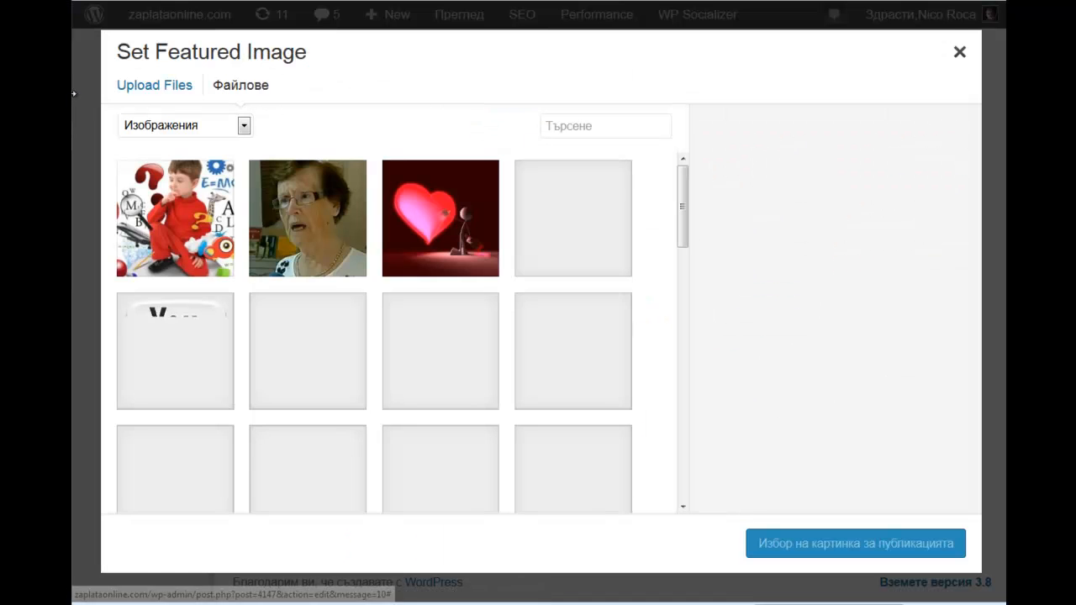
pyautogui.click(156, 91)
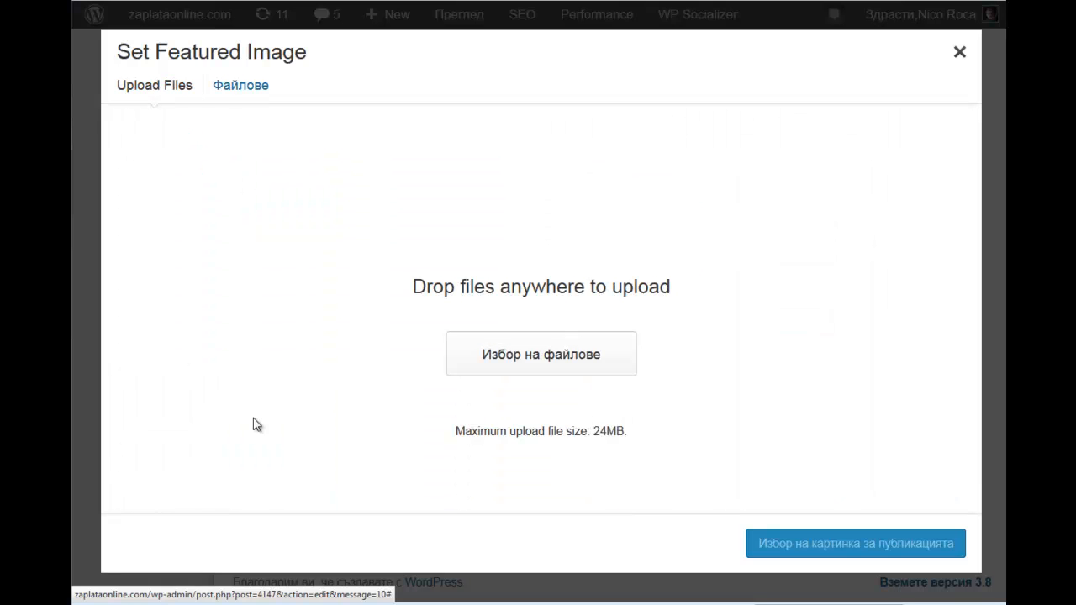
pyautogui.click(543, 356)
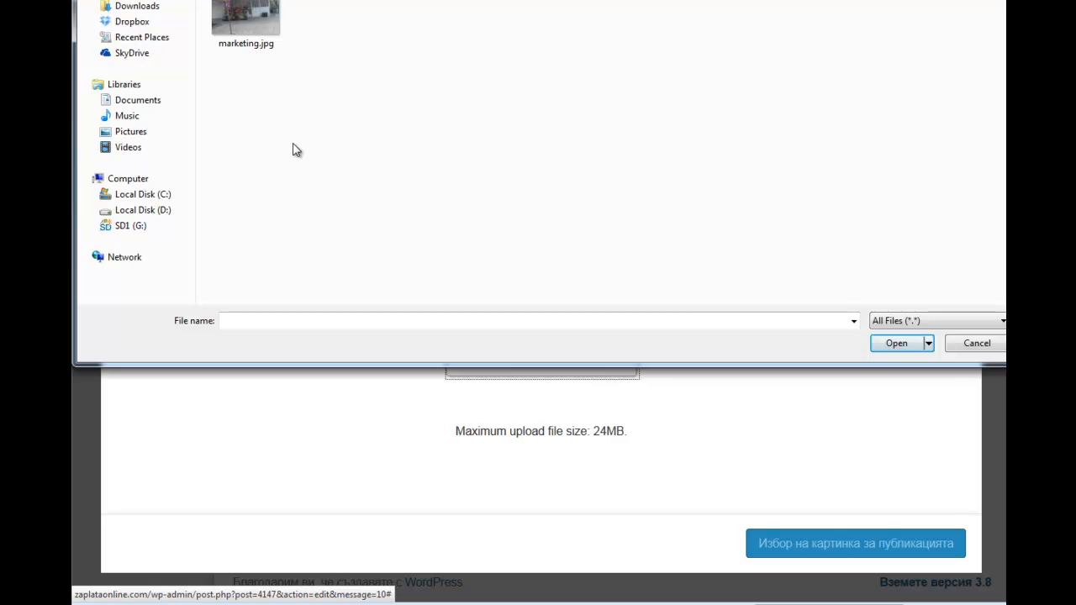
pyautogui.click(261, 17)
pyautogui.click(896, 344)
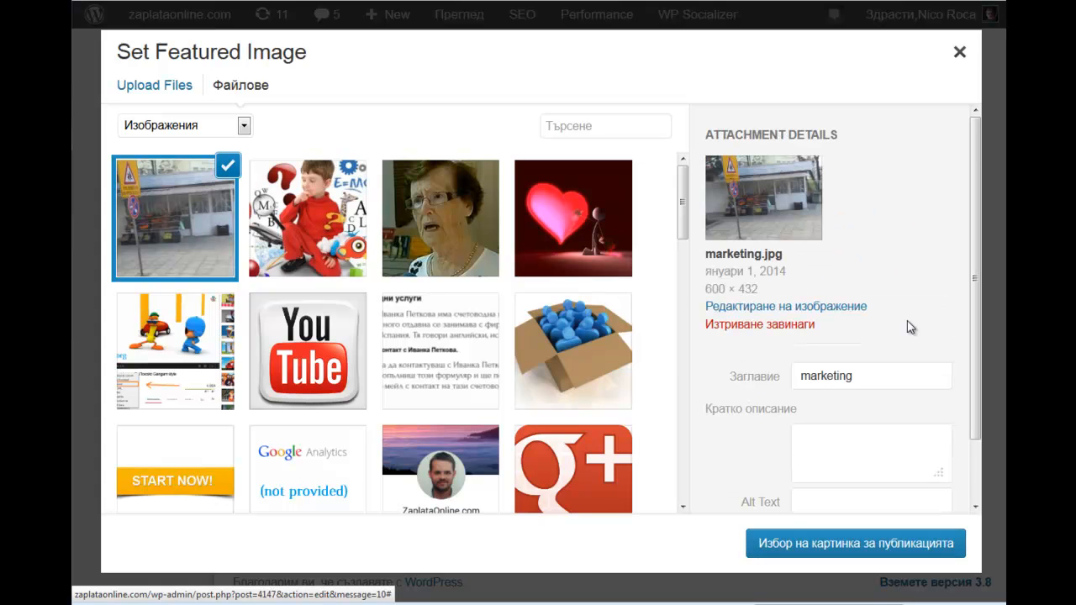
# Set marketing.jpg as featured image with title "Маркетинг на село", caption "Как съм живял един месец без маркетинг", alt text "Маркетинг онлайн" and description "Маркетинг за малък бизнес".
pyautogui.scroll(-1, 911, 327)
pyautogui.doubleClick(828, 334)
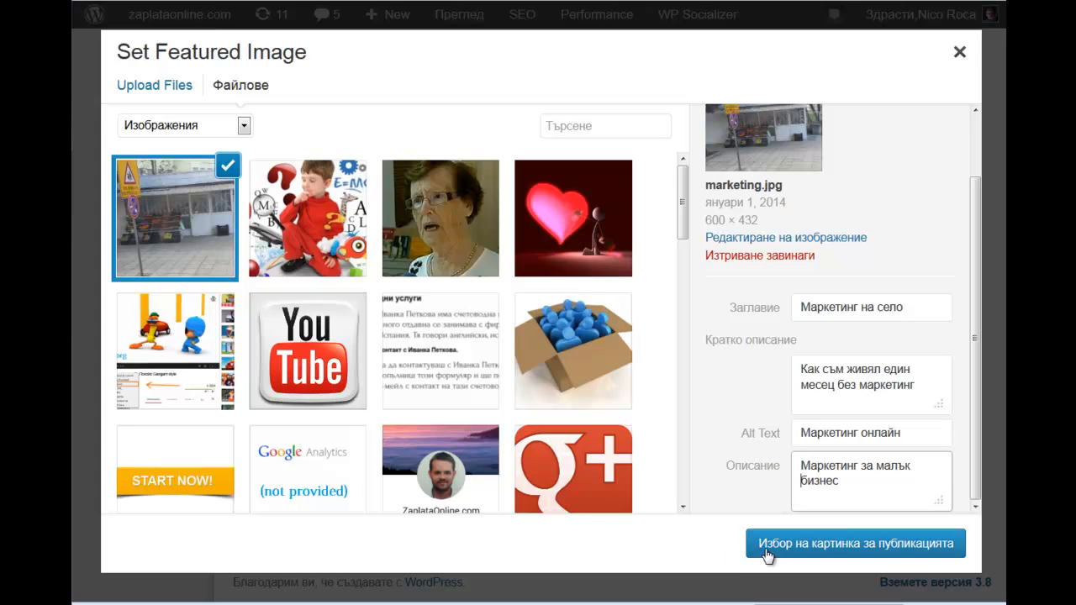
pyautogui.click(830, 546)
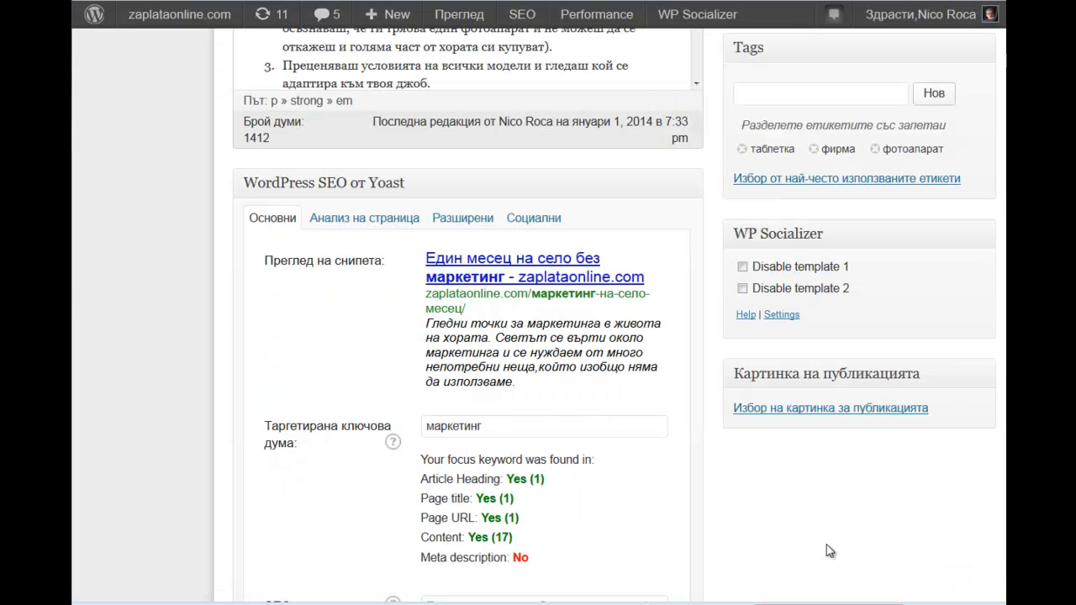
# Save the post as a draft and open its preview to check the featured image beside the title.
pyautogui.scroll(15, 830, 377)
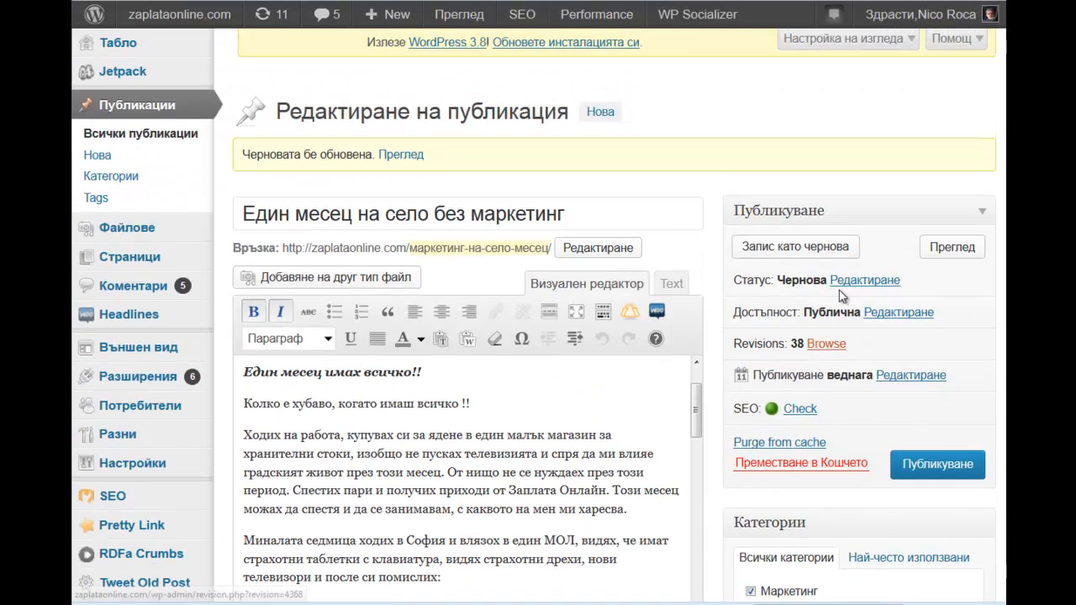
pyautogui.click(774, 251)
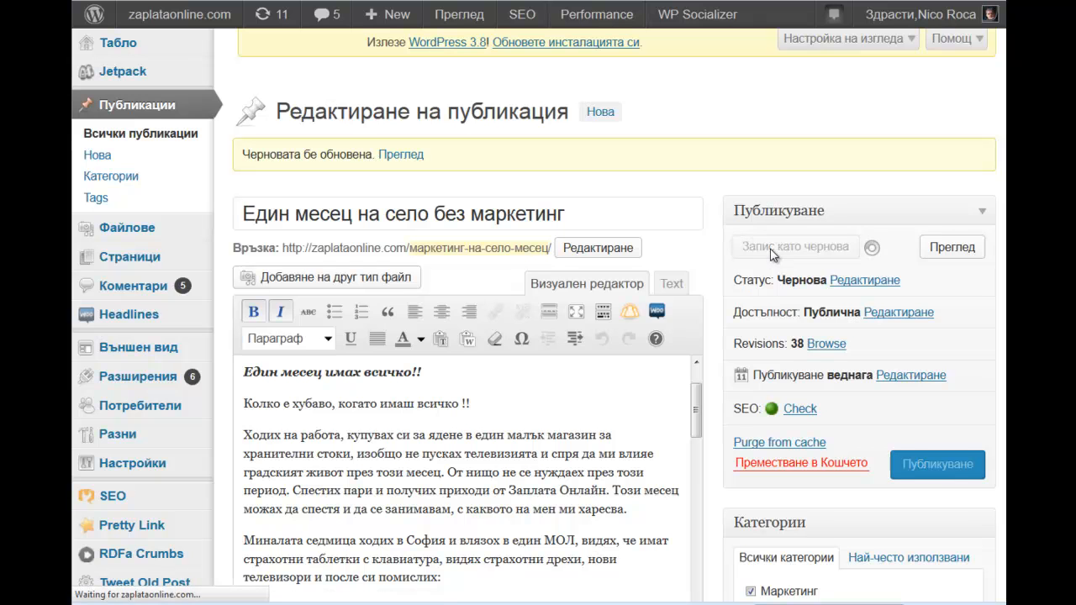
pyautogui.click(950, 249)
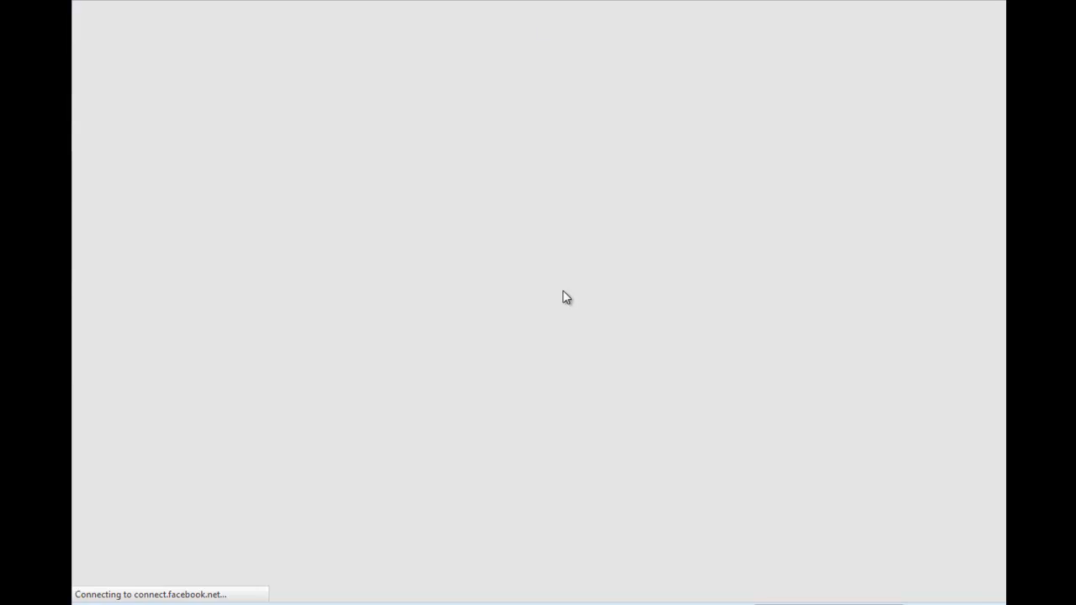
pyautogui.scroll(-2, 565, 297)
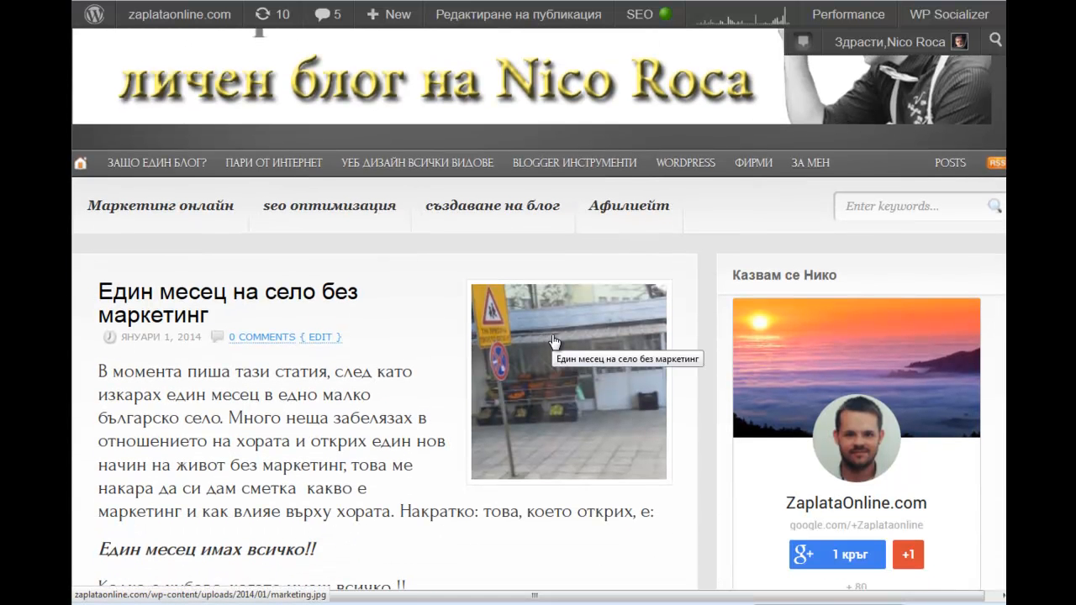
pyautogui.scroll(2, 554, 341)
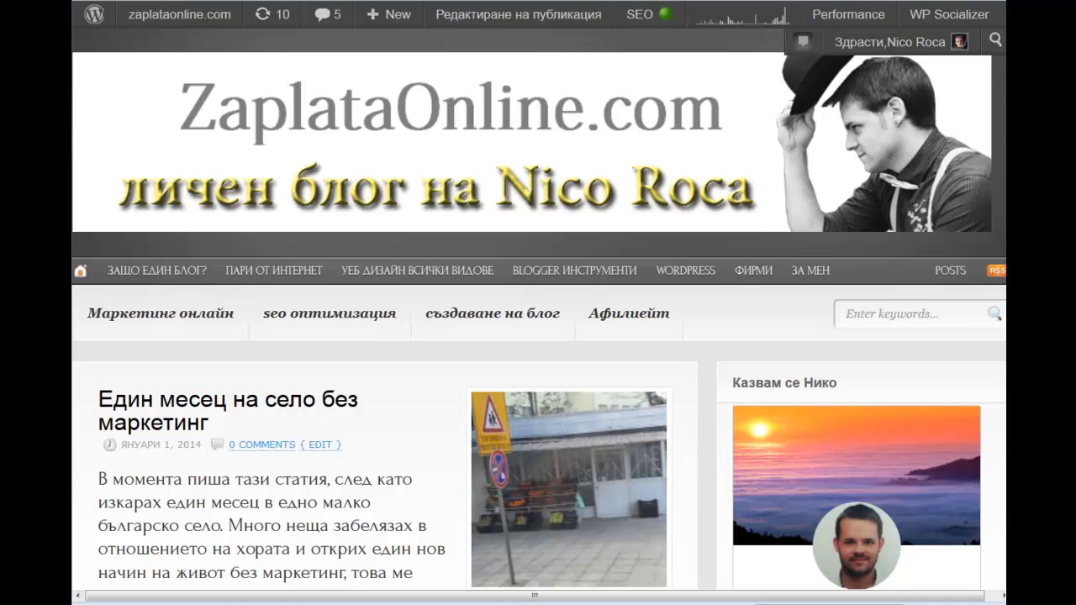
# Back in the post editor, insert marketing.jpg on a new line below the heading "Какво е Маркетинг?" and save the draft.
pyautogui.hotkey('ctrl', 'shift', 'Tab')
pyautogui.scroll(-10, 555, 528)
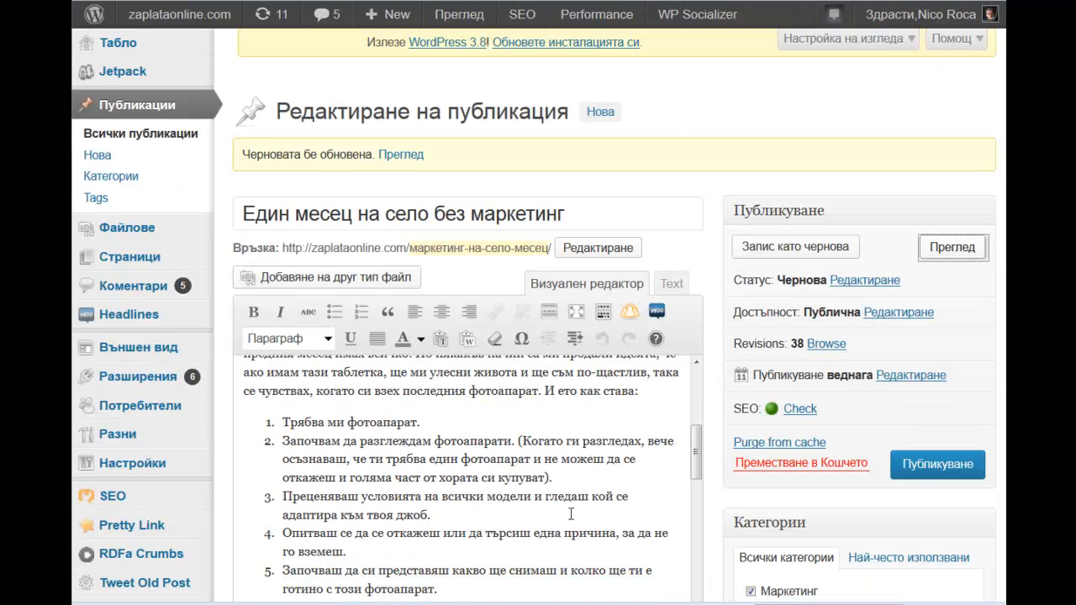
pyautogui.click(461, 424)
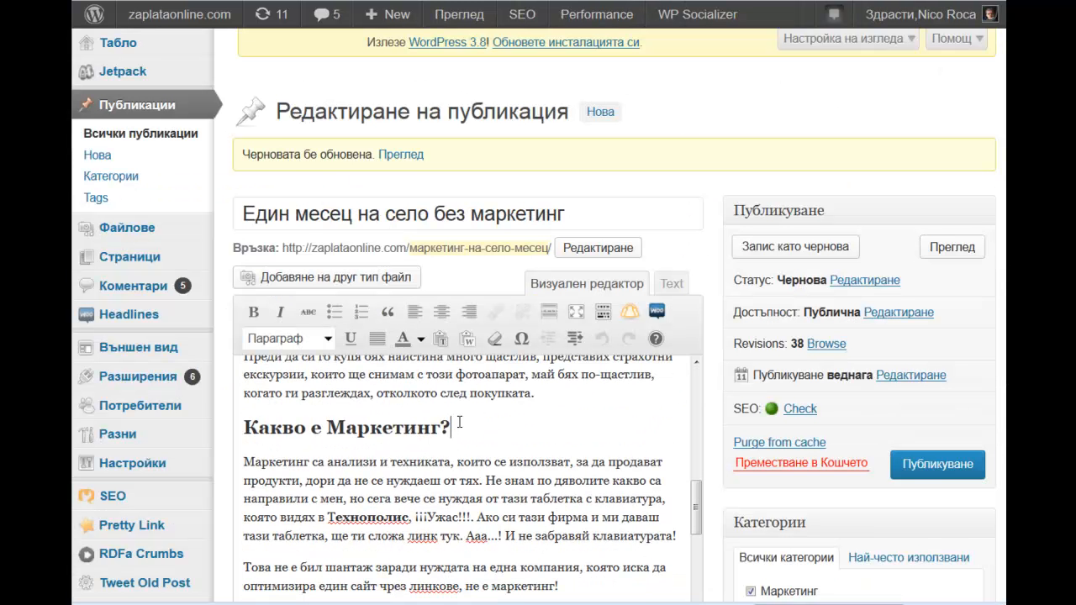
pyautogui.press('Return')
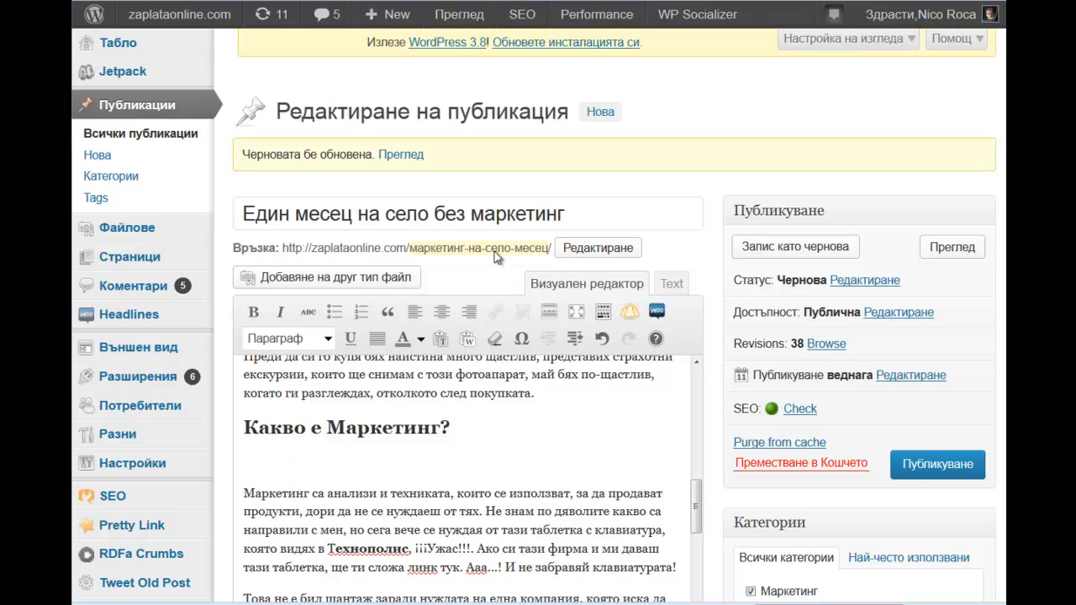
pyautogui.click(307, 280)
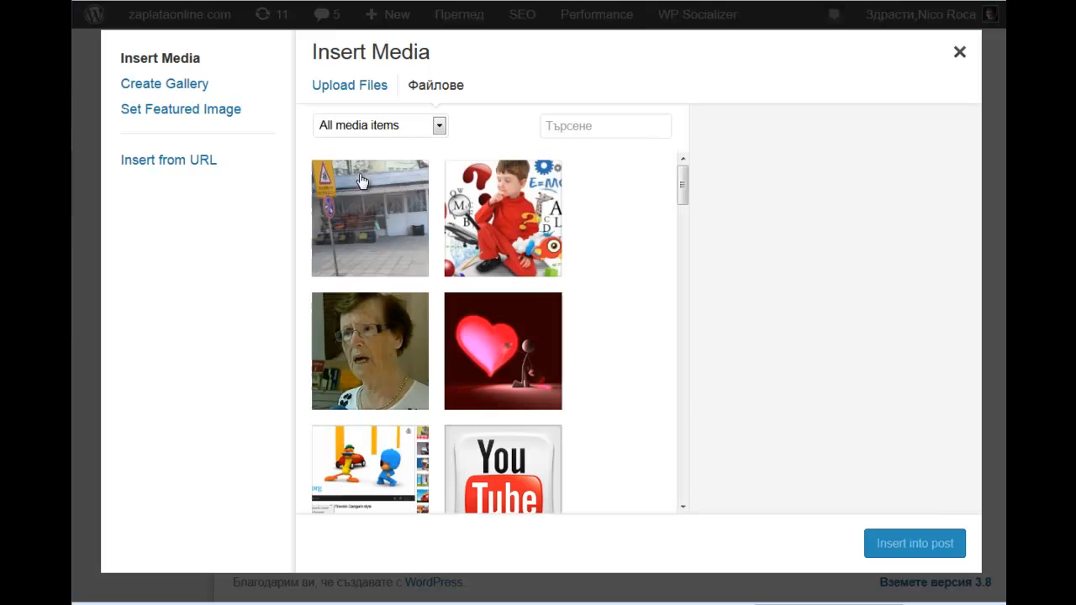
pyautogui.click(353, 220)
pyautogui.click(899, 544)
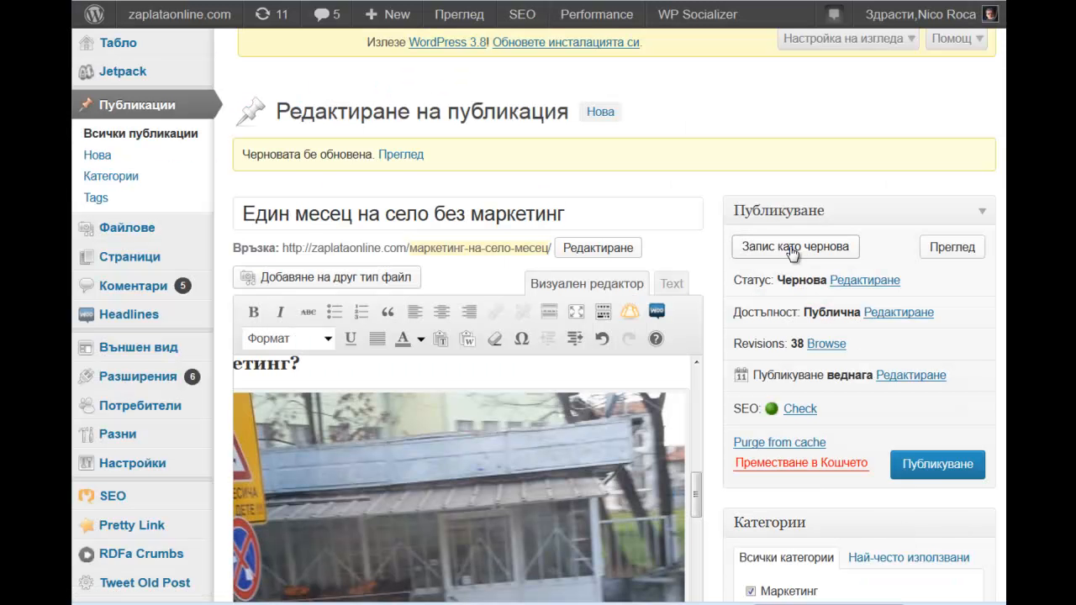
pyautogui.click(841, 247)
# Edit the image below "Какво е Маркетинг?": set its title to "Маркетинг в малък град" and alternative text to "Маркетинг", and clear the caption.
pyautogui.scroll(-2, 807, 411)
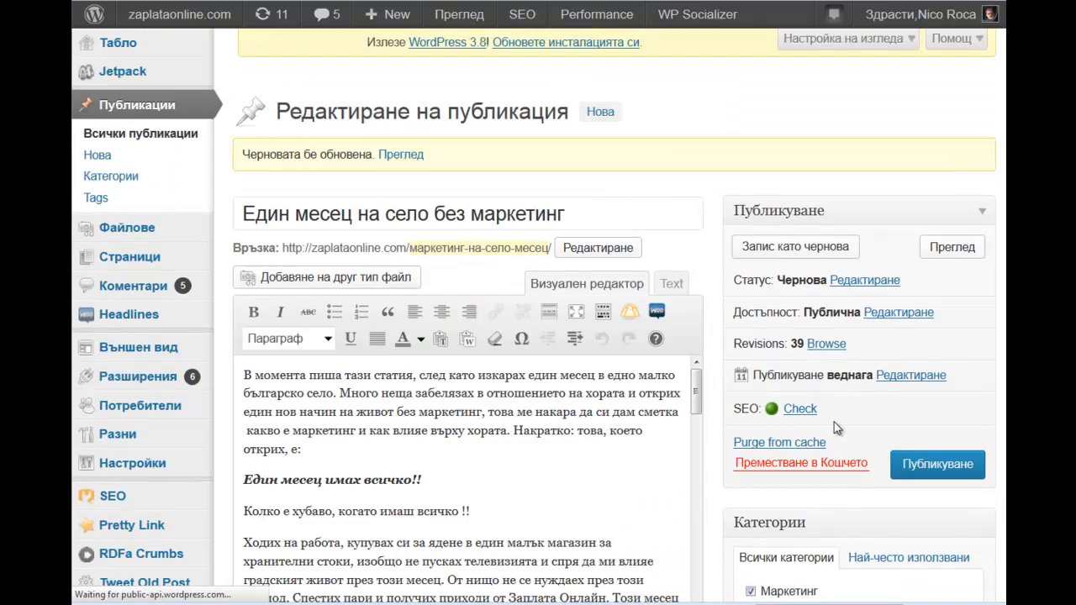
pyautogui.scroll(-5, 834, 422)
pyautogui.scroll(-4, 515, 329)
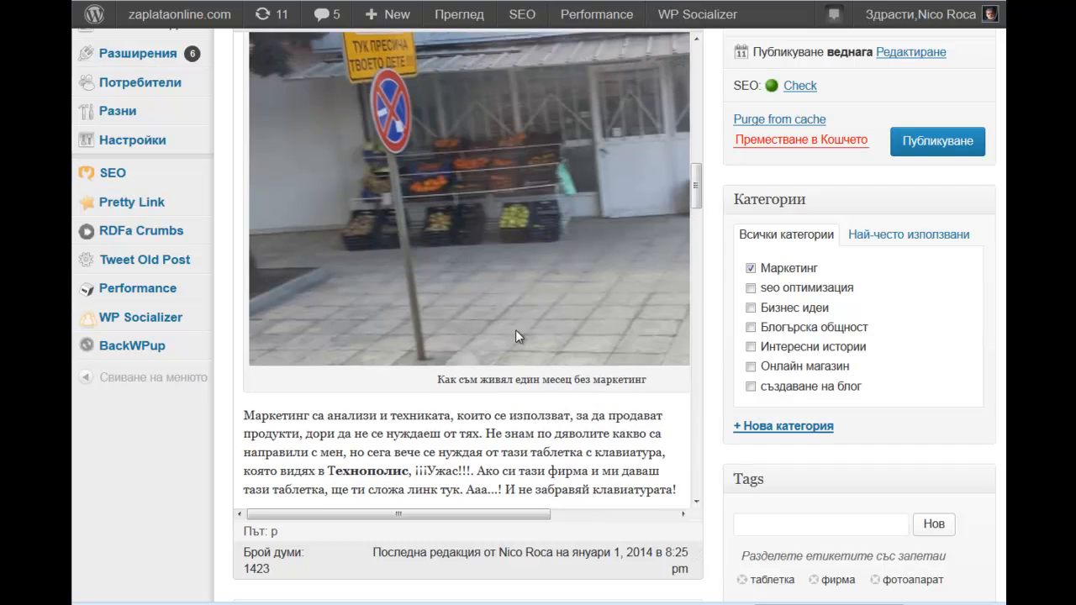
pyautogui.scroll(2, 500, 349)
pyautogui.click(401, 307)
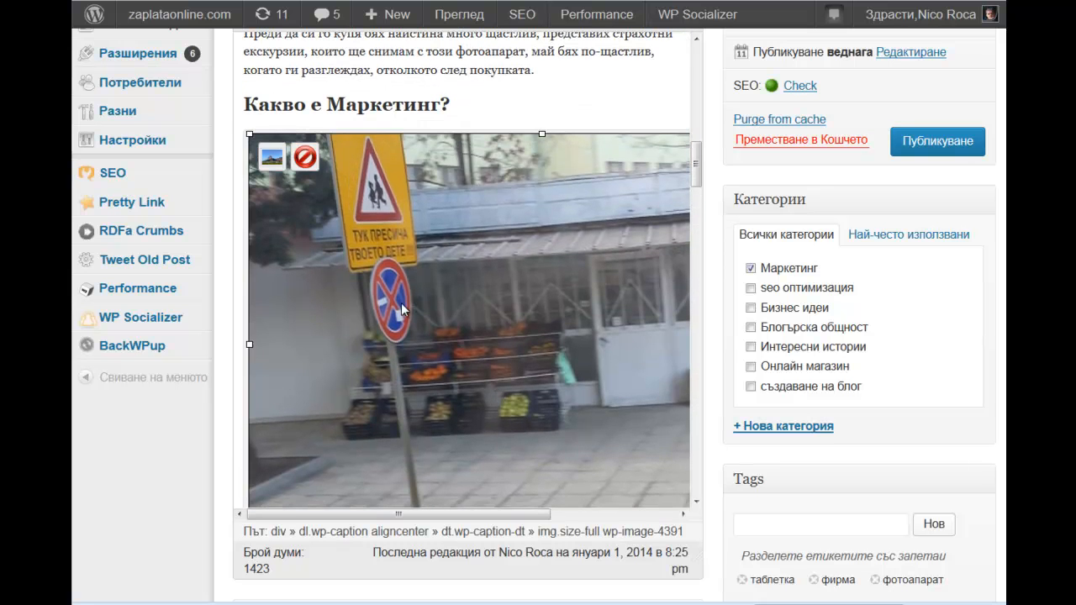
pyautogui.click(272, 161)
pyautogui.click(453, 364)
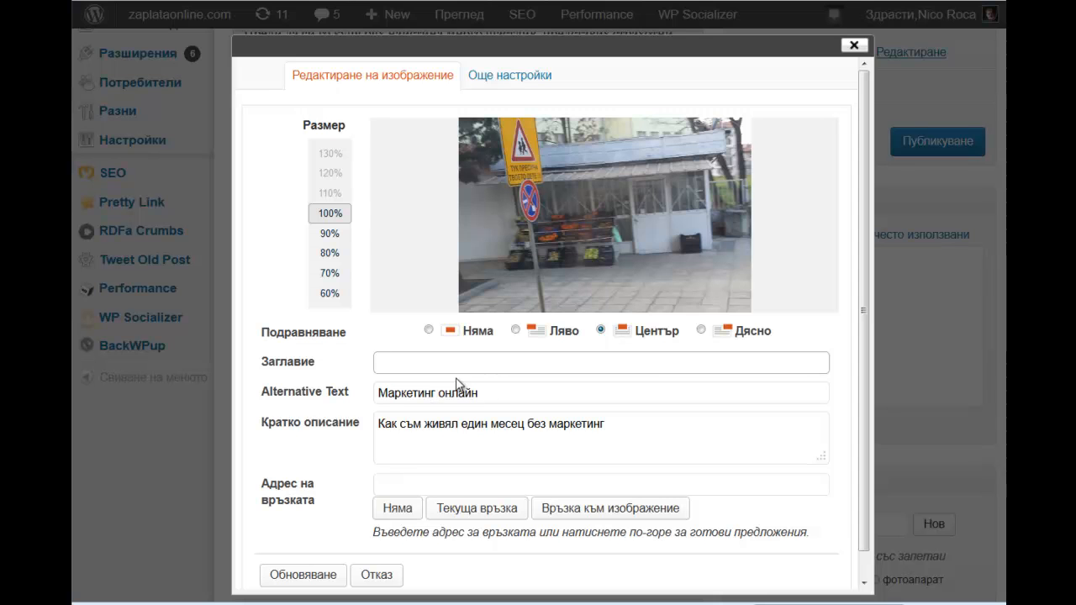
pyautogui.click(434, 357)
pyautogui.click(432, 359)
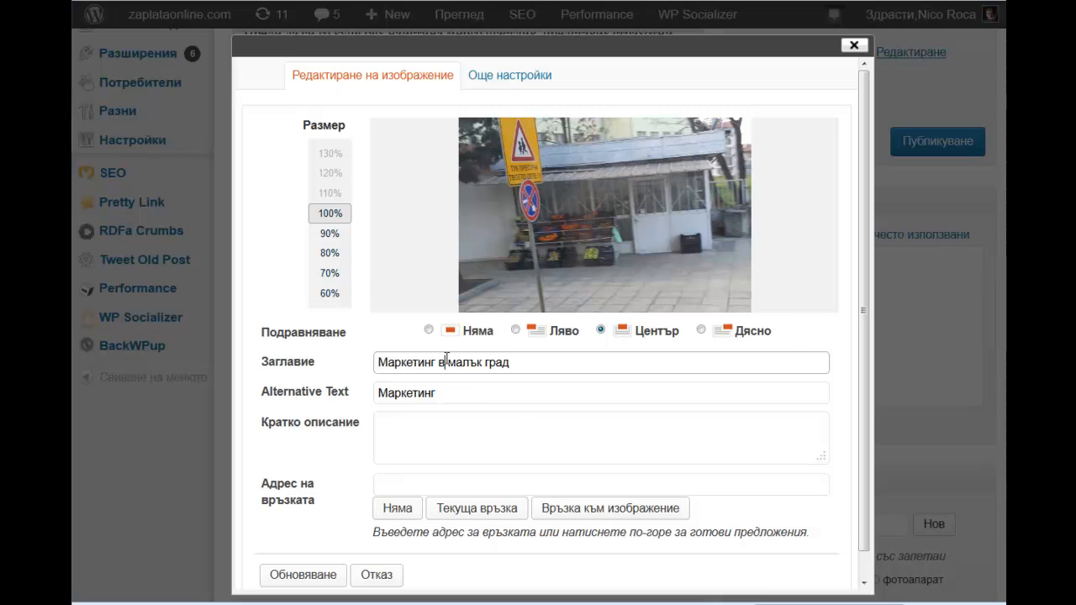
pyautogui.press('Return')
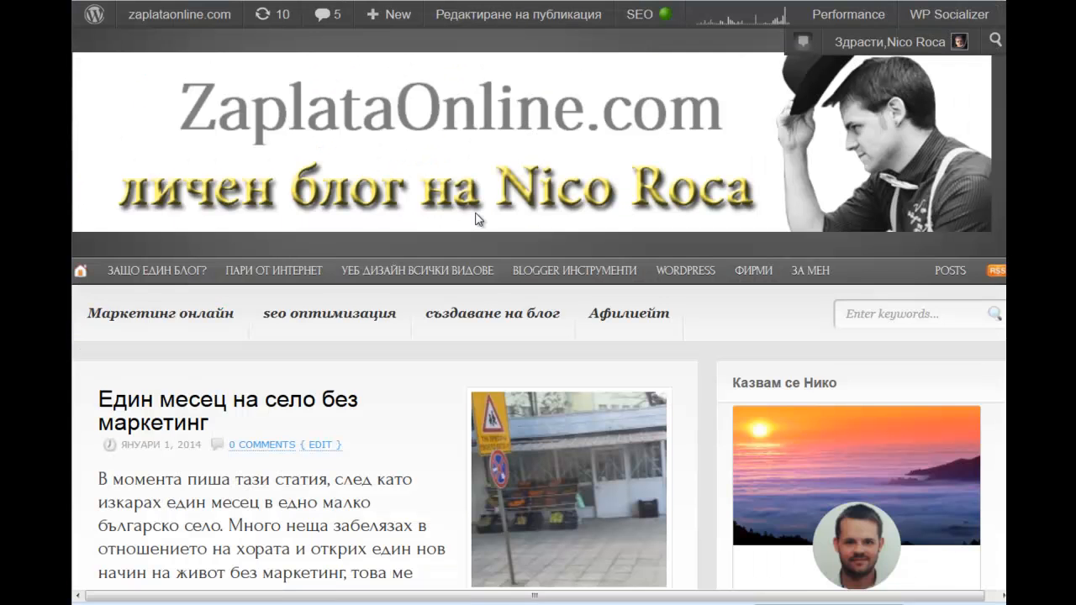
# Examine the image under the "Какво е Маркетинг?" heading in the post preview.
pyautogui.scroll(-15, 801, 470)
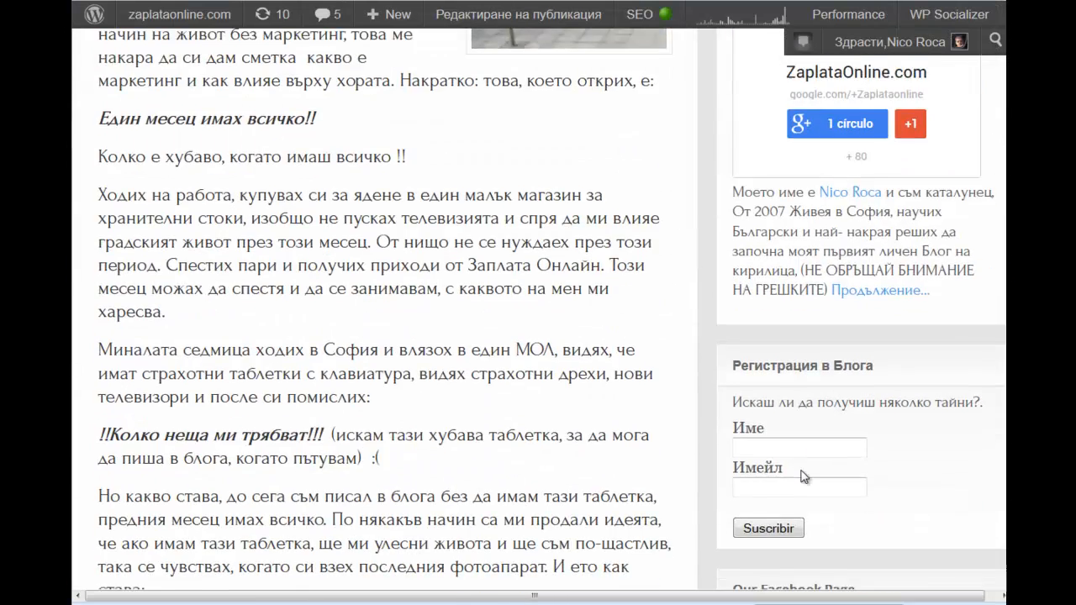
pyautogui.scroll(15, 805, 477)
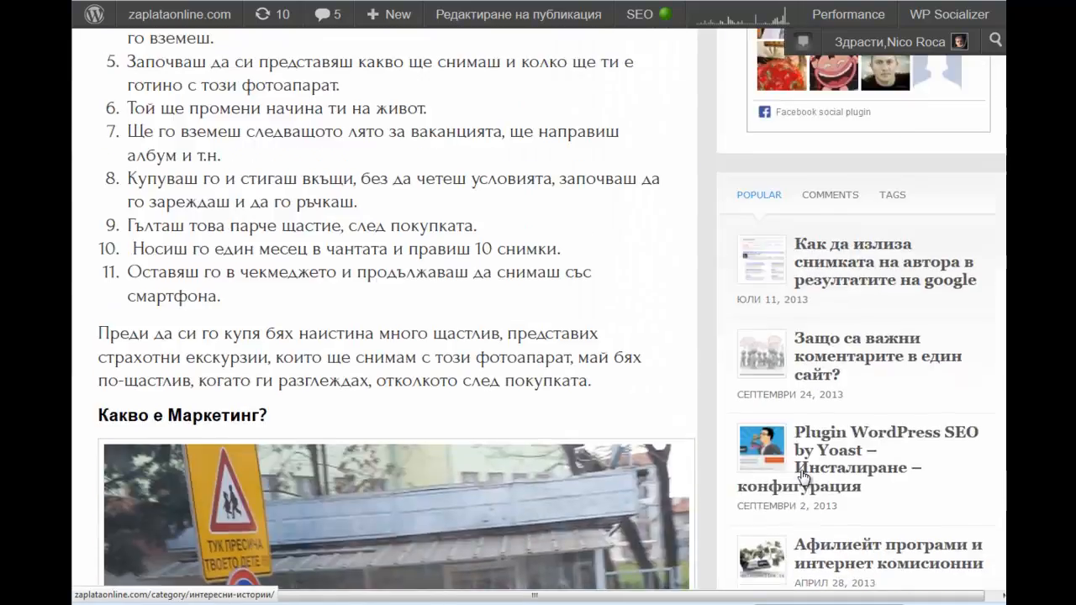